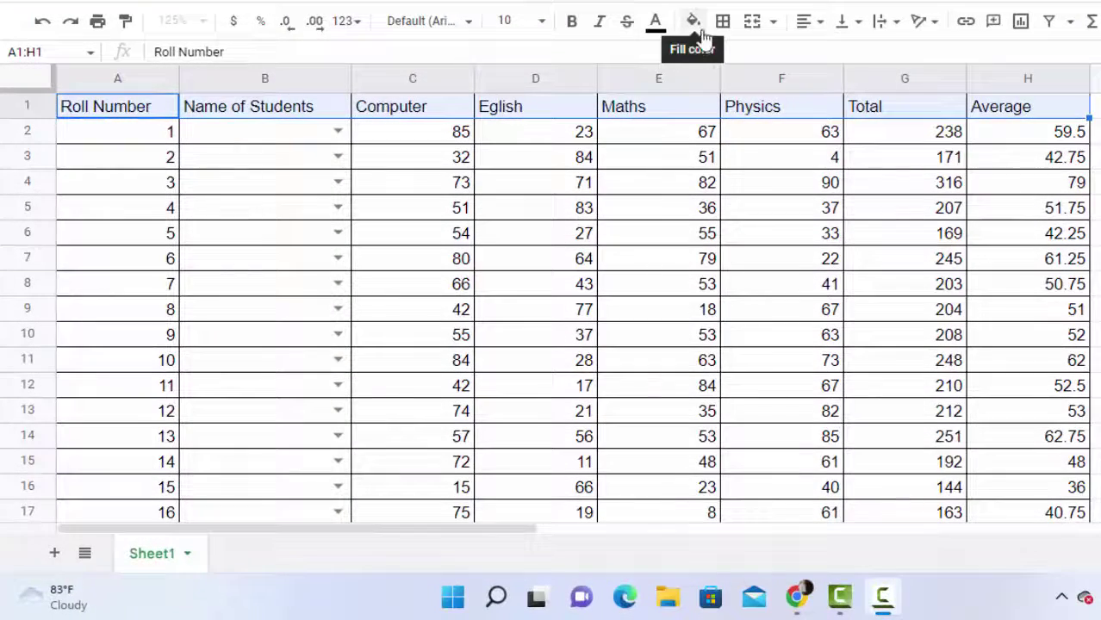
Fill the header row A1:H1 (Roll Number to Average) bright yellow and make it bold.
left_click(575, 128)
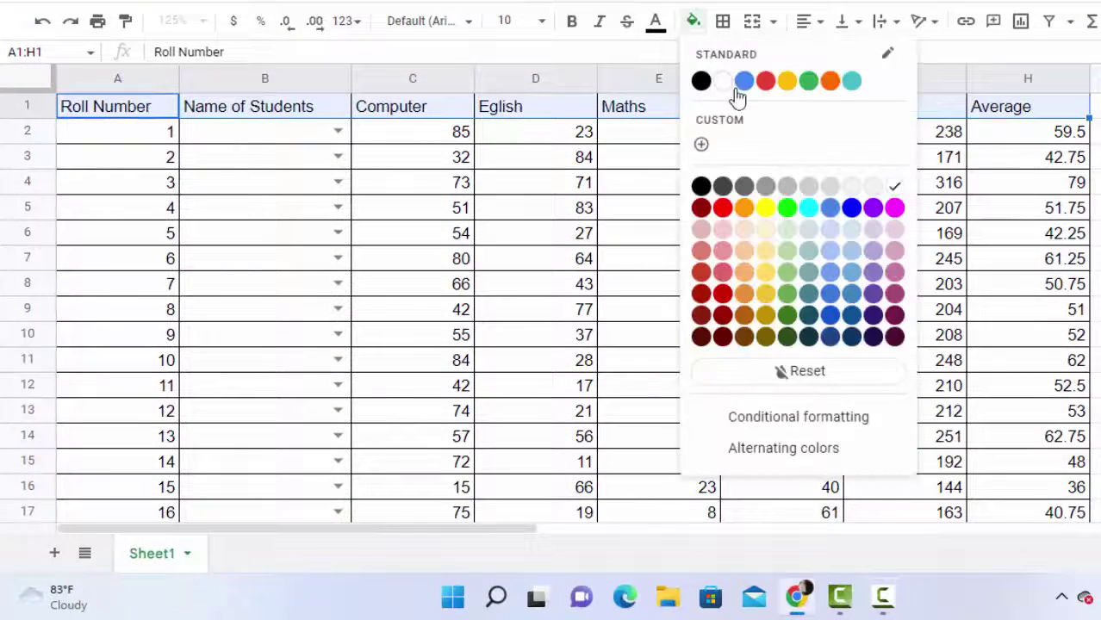
left_click(765, 209)
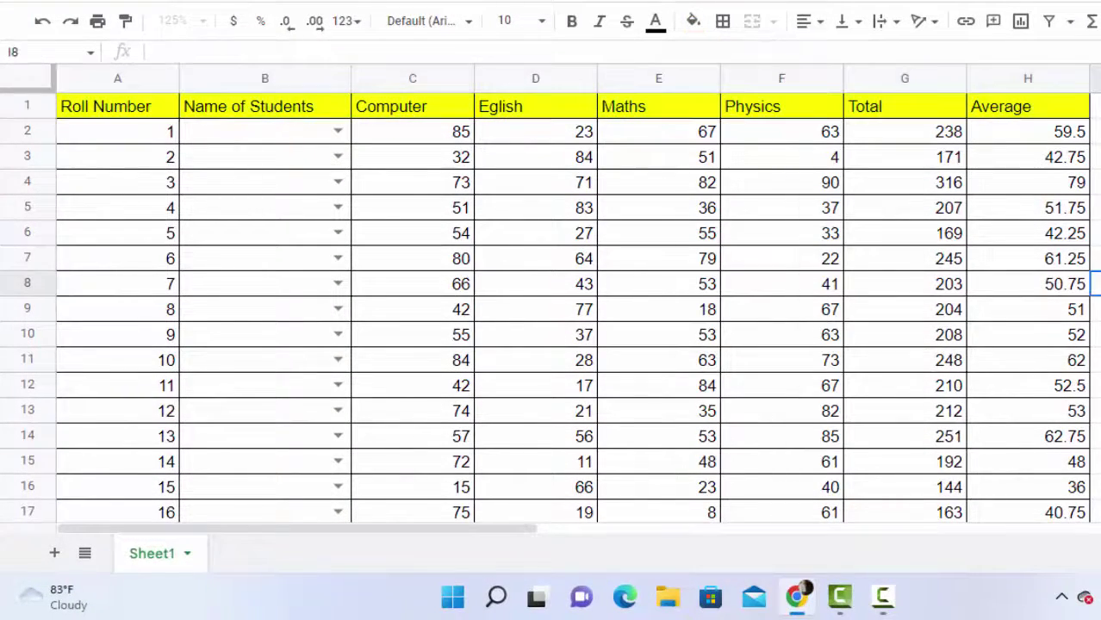
left_click_drag(1060, 115, 885, 109)
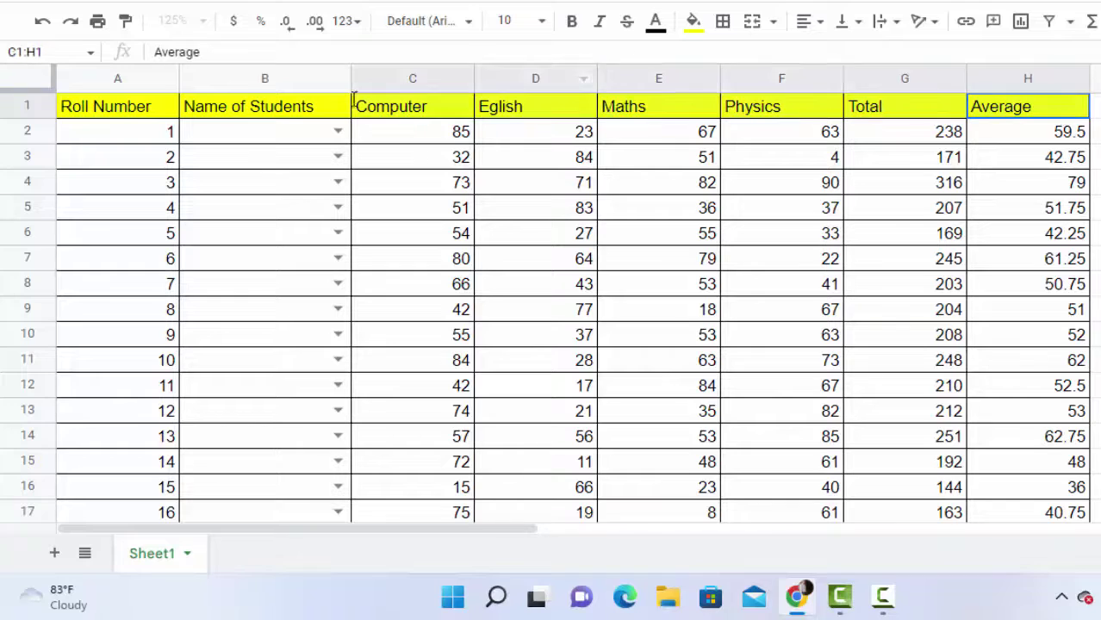
left_click_drag(631, 58, 77, 116)
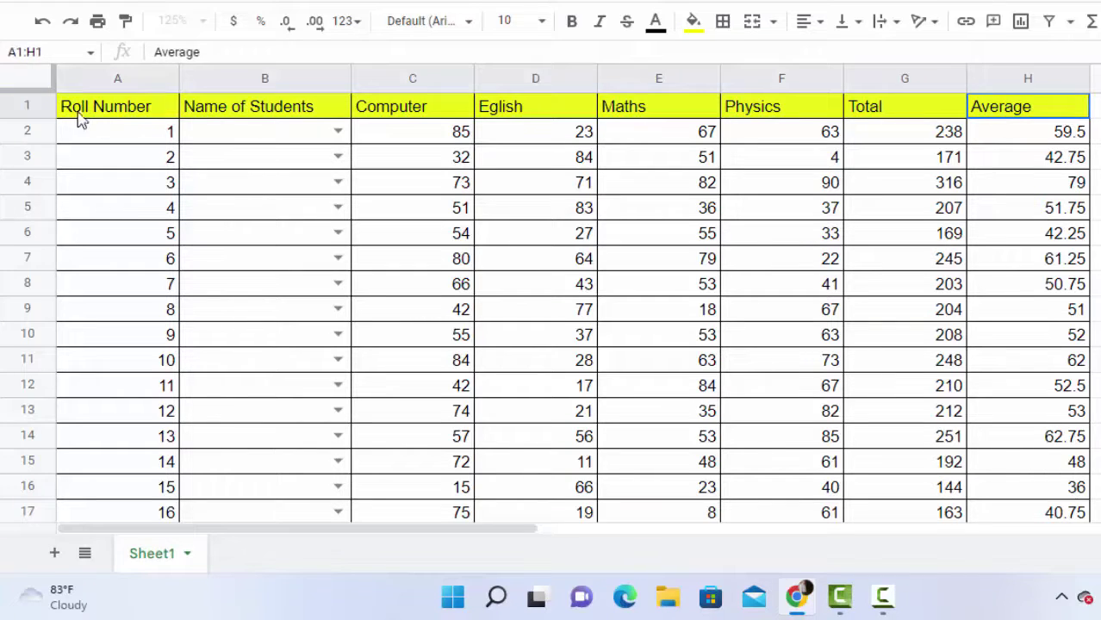
left_click(571, 21)
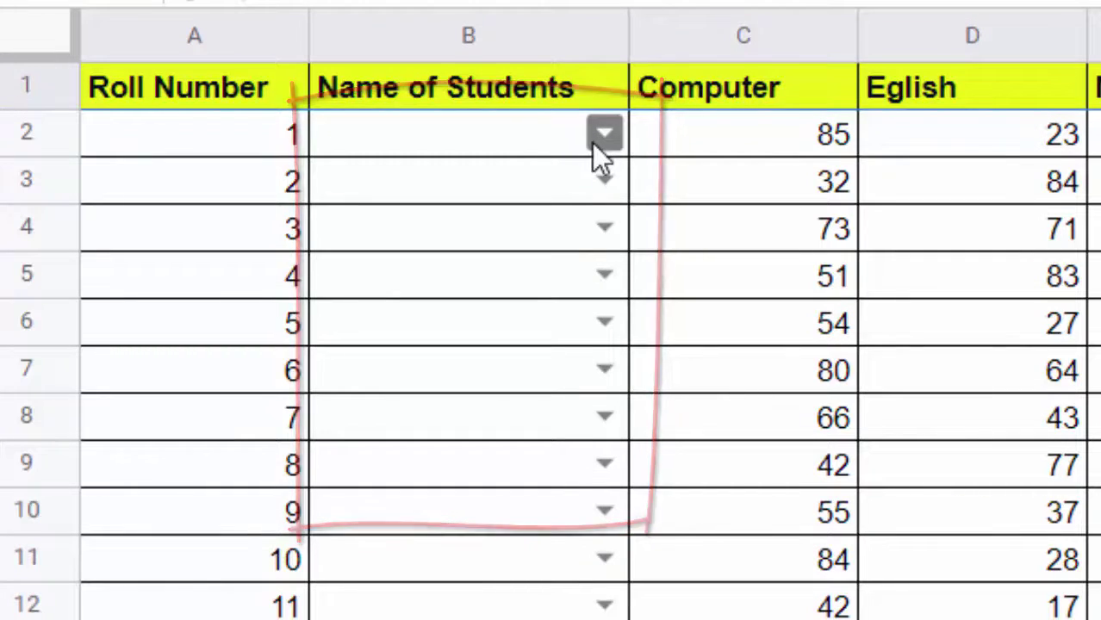
Pick Ram, Shyam, Sachin and Ram from the name dropdowns in B2 through B5.
left_click(595, 140)
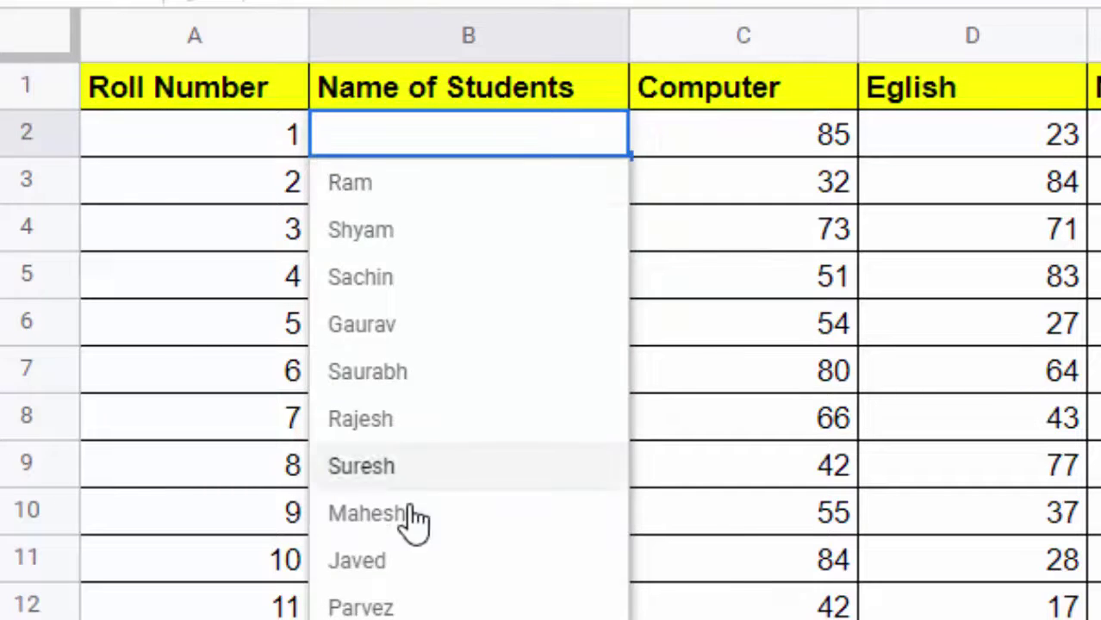
left_click(371, 194)
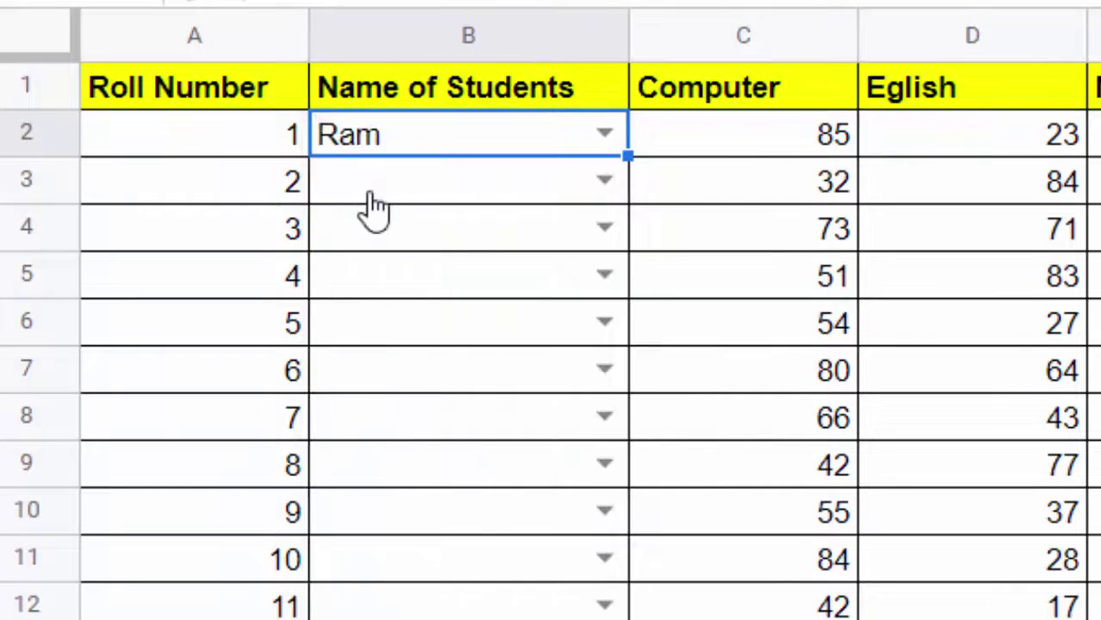
left_click(404, 186)
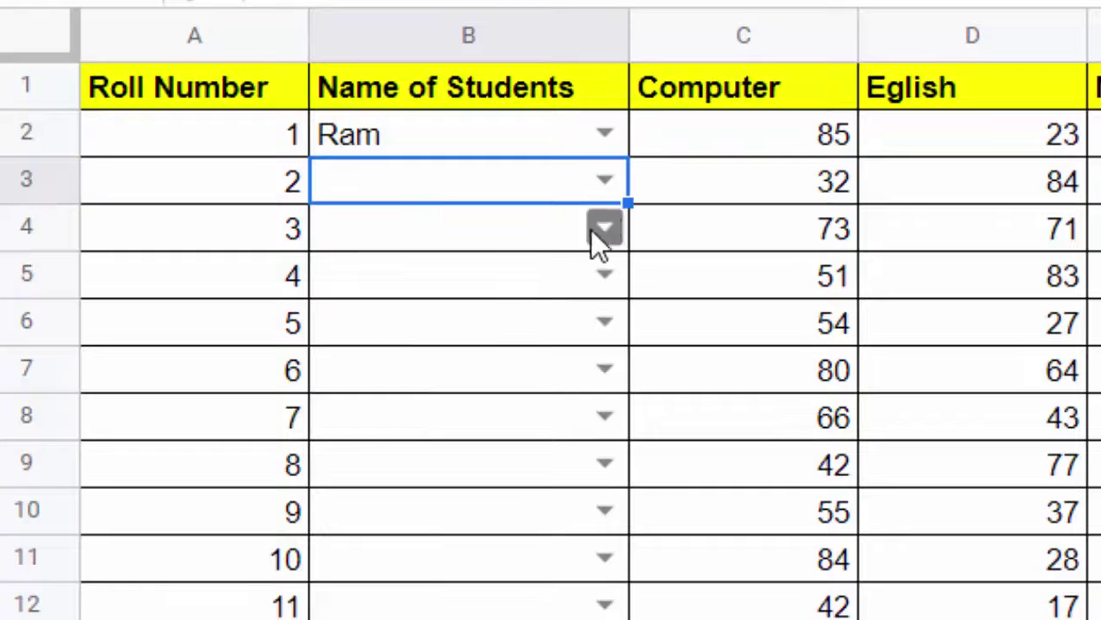
left_click(607, 190)
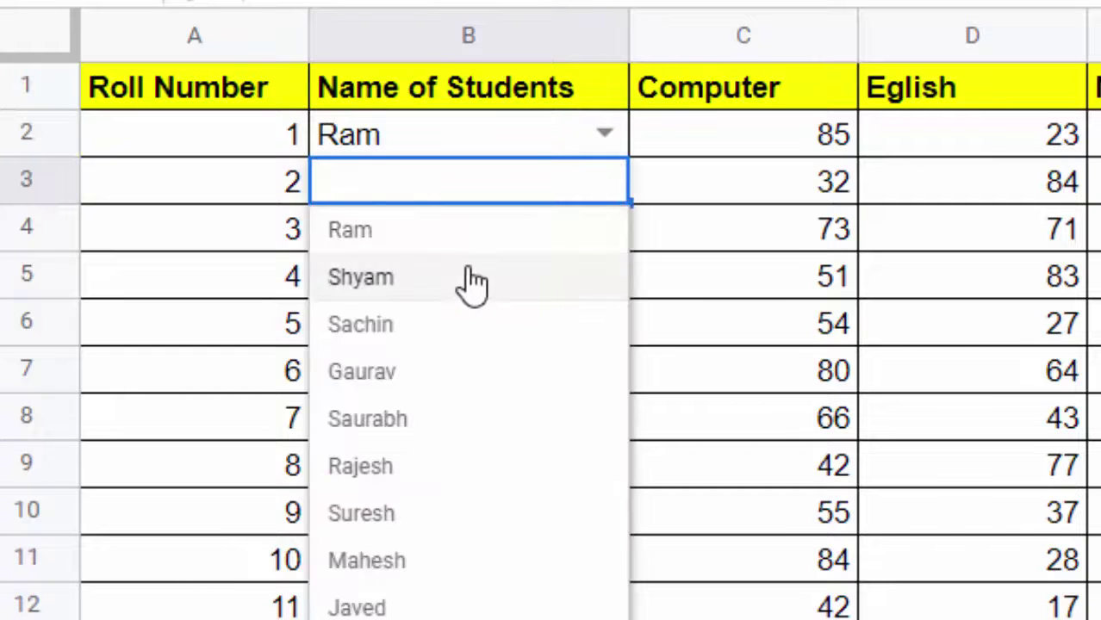
left_click(361, 228)
left_click(526, 238)
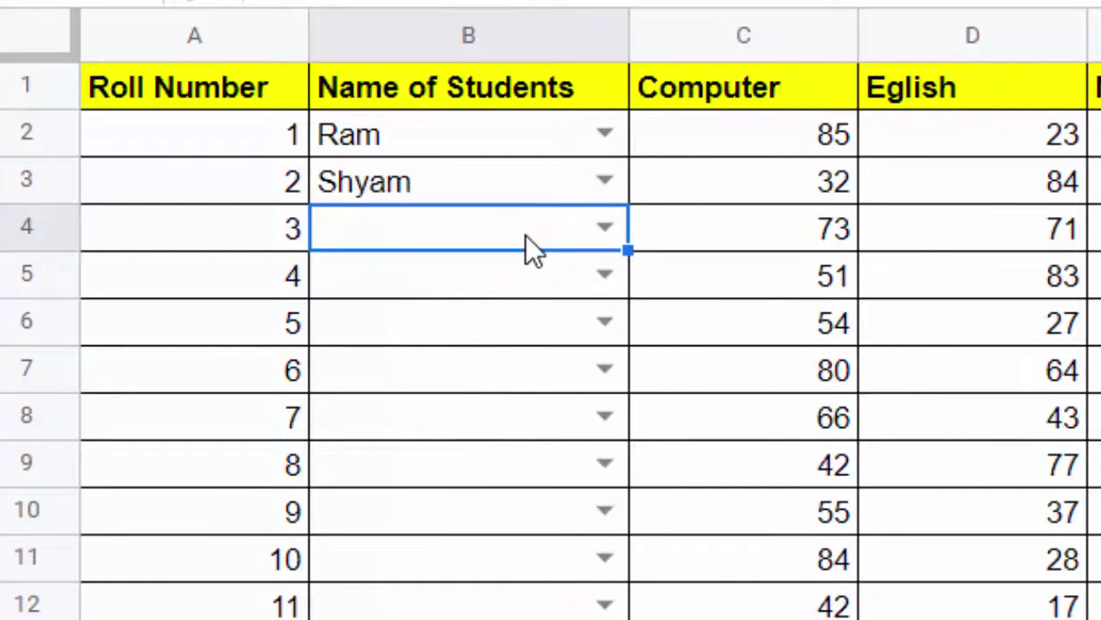
left_click(606, 229)
left_click(461, 373)
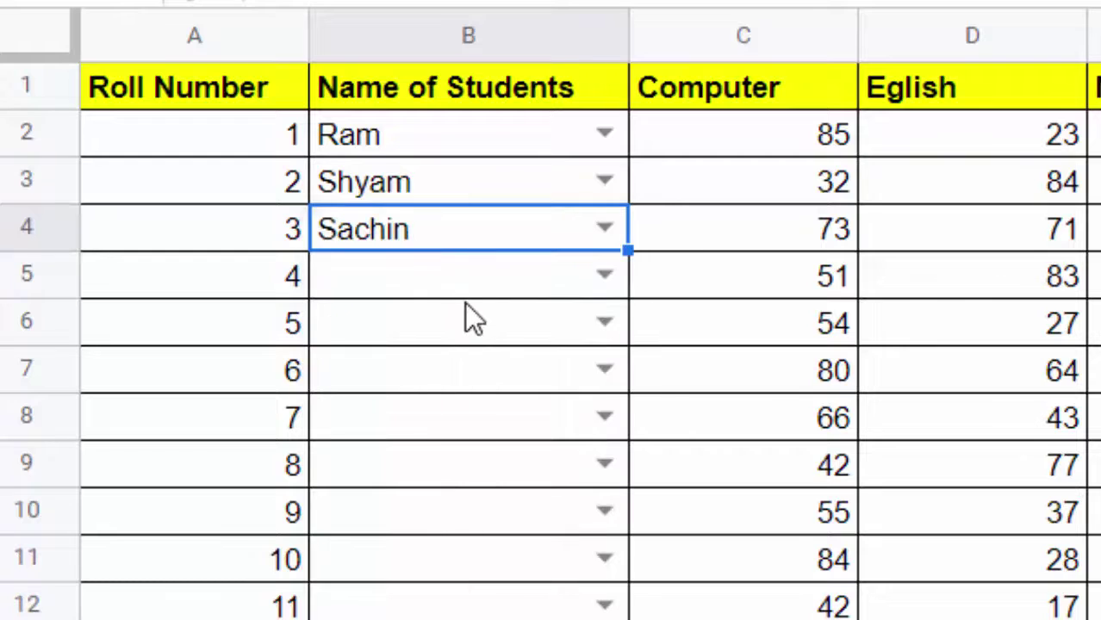
left_click(465, 301)
left_click(476, 291)
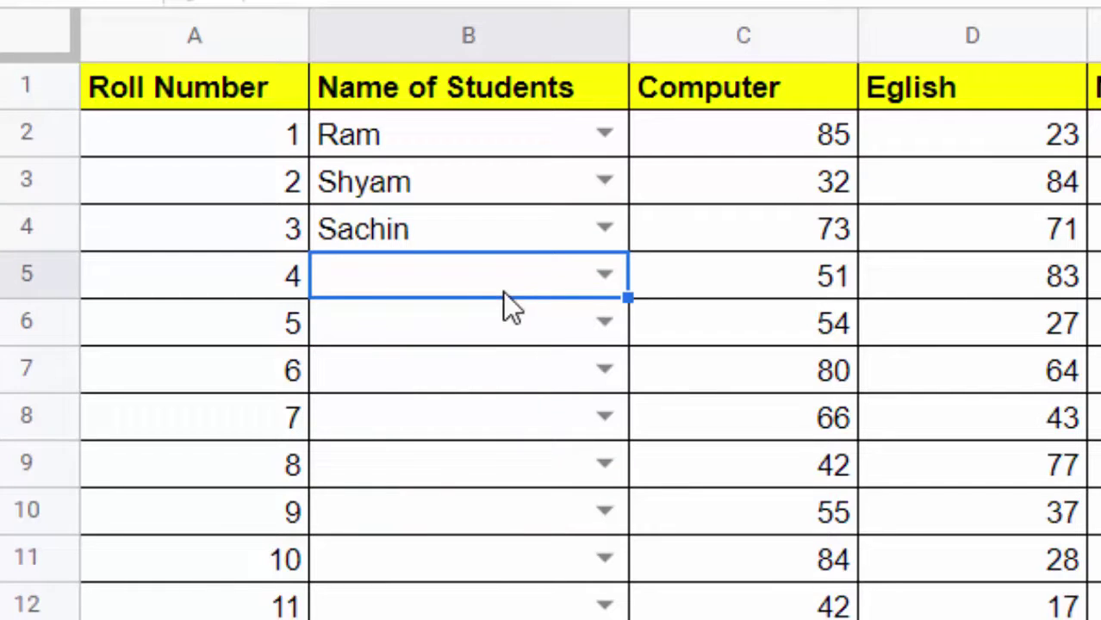
left_click(604, 275)
left_click(435, 325)
Type the unlisted name 'Ramu' into B6 to trigger the rejection warning.
left_click(439, 325)
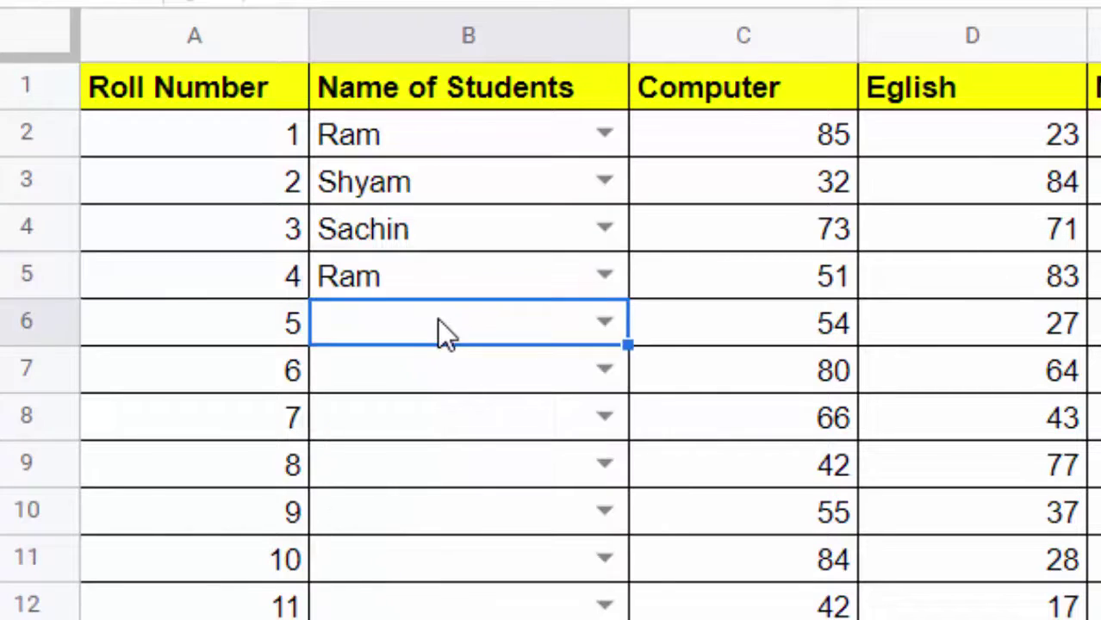
double_click(438, 324)
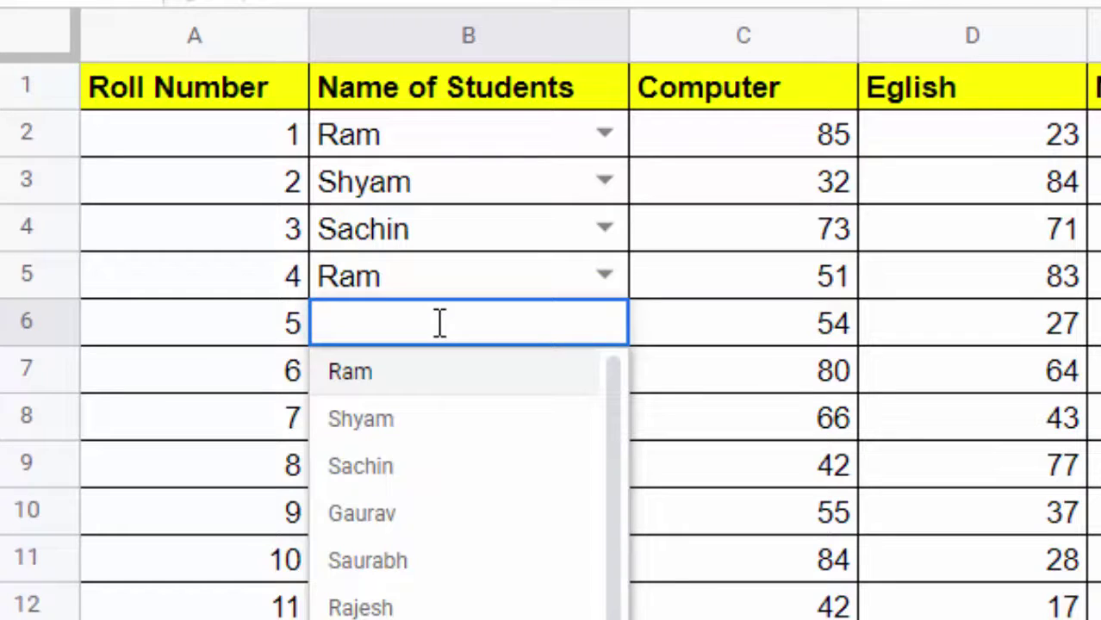
type("Ram")
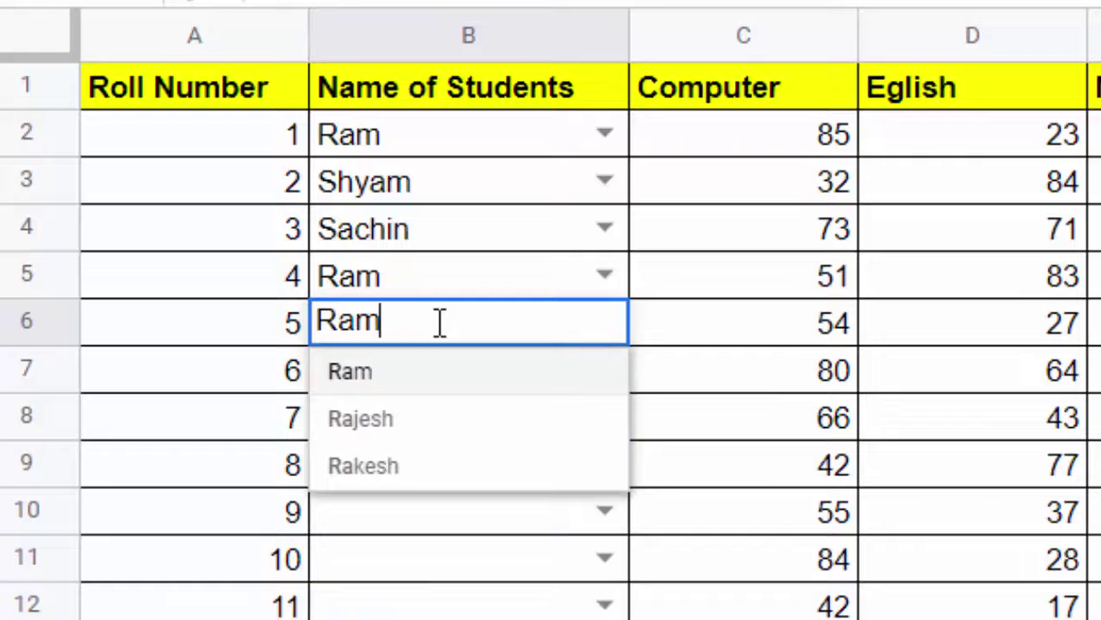
type("u")
key("Return")
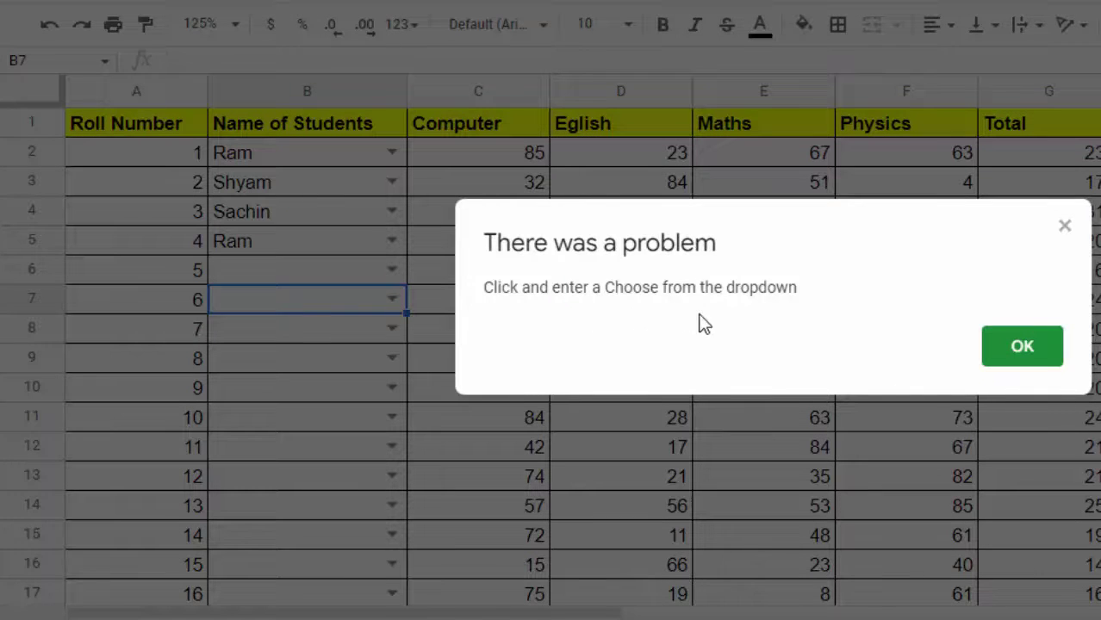
Dismiss the warning, choose Saurabh for B6 and Rajesh for B7, then select A1:B7.
left_click(1016, 363)
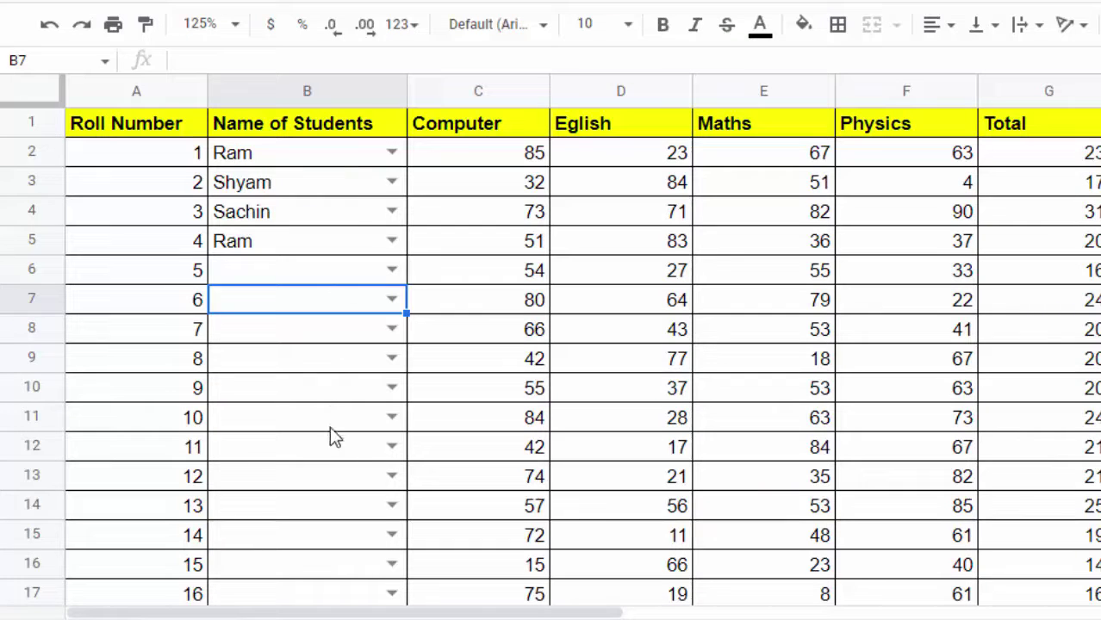
left_click(339, 262)
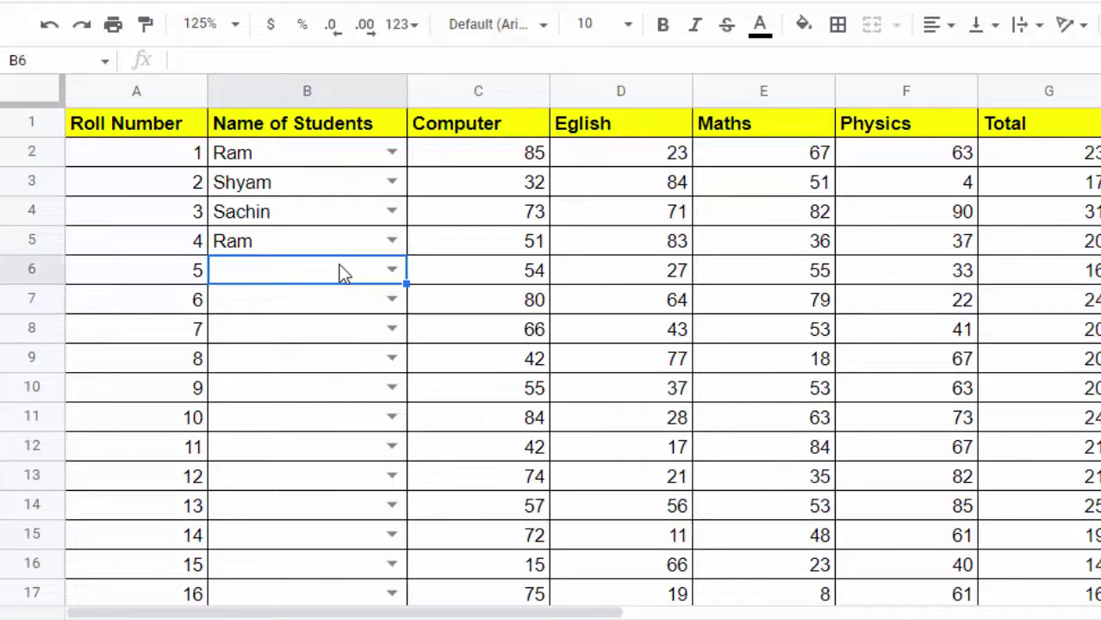
left_click(395, 274)
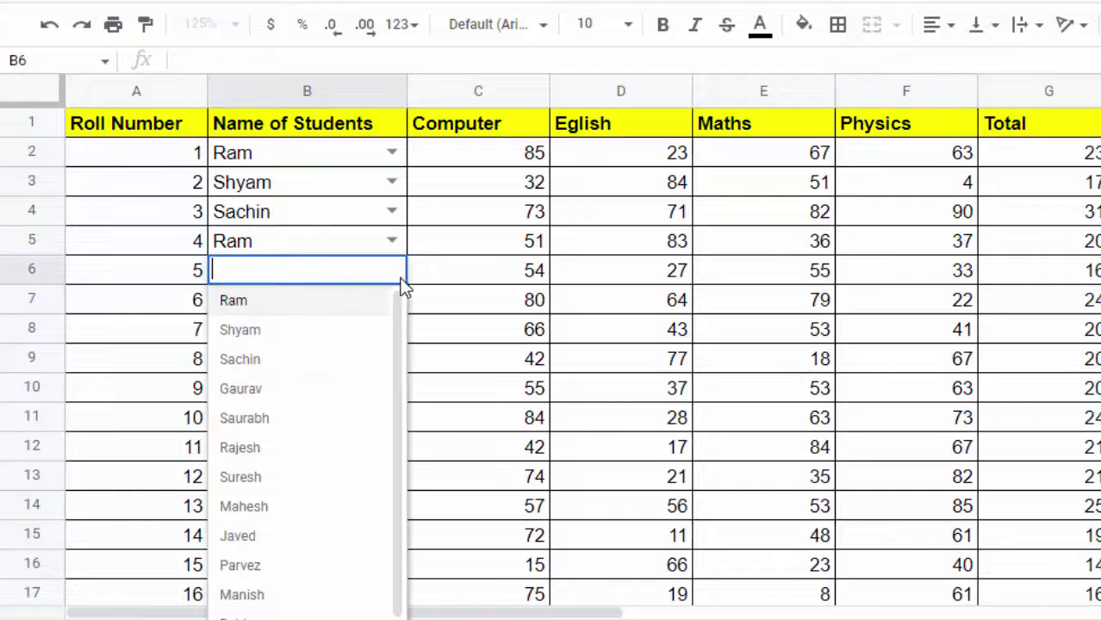
left_click(276, 426)
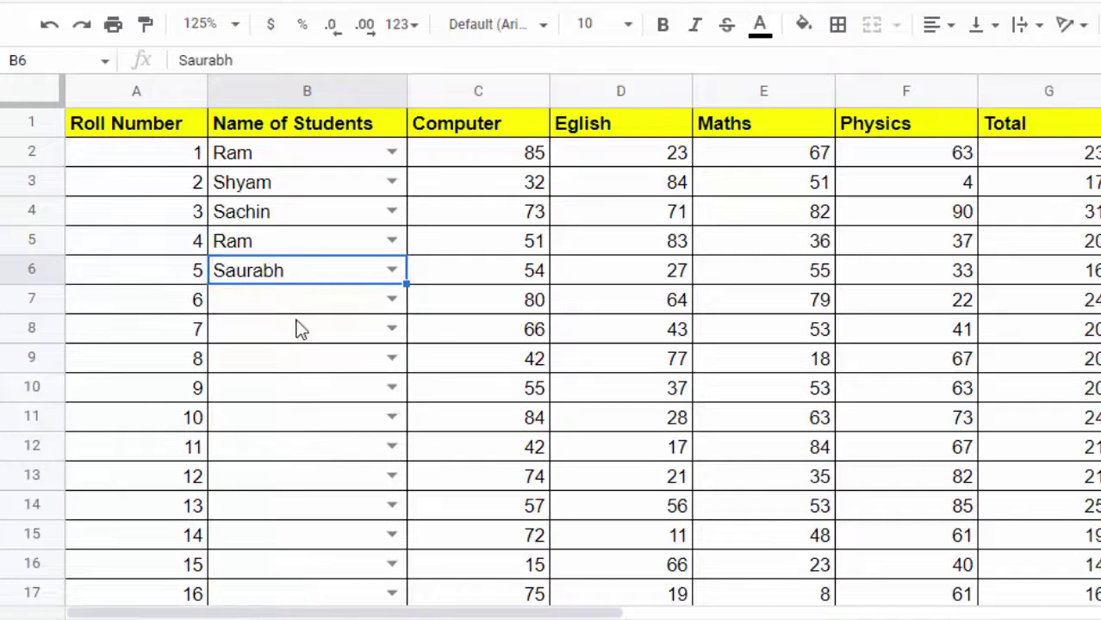
left_click(333, 301)
left_click(394, 298)
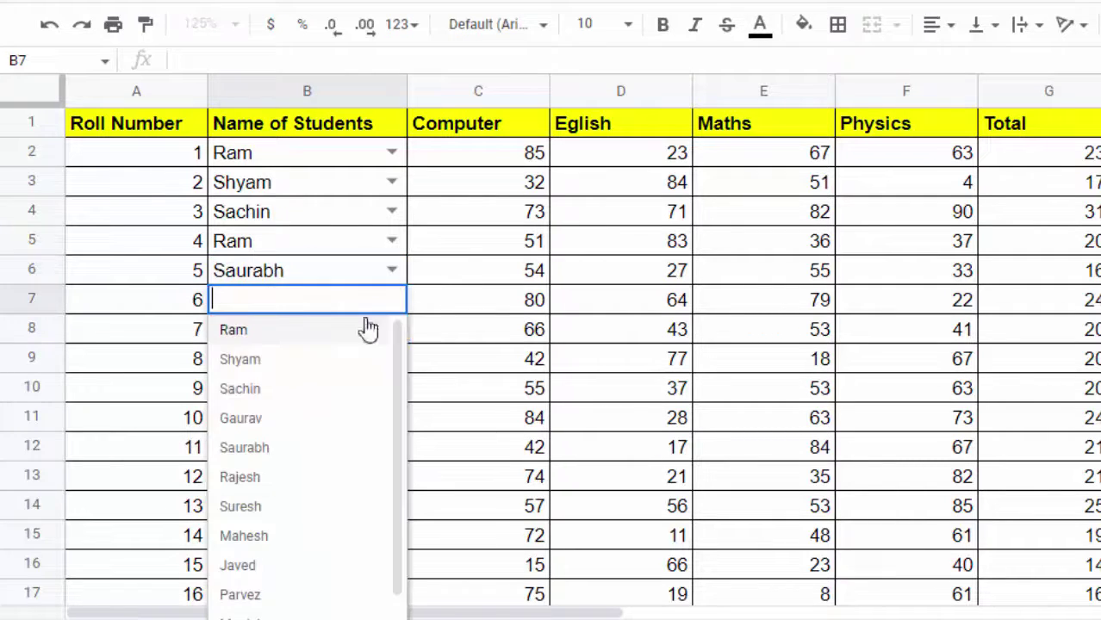
left_click(272, 479)
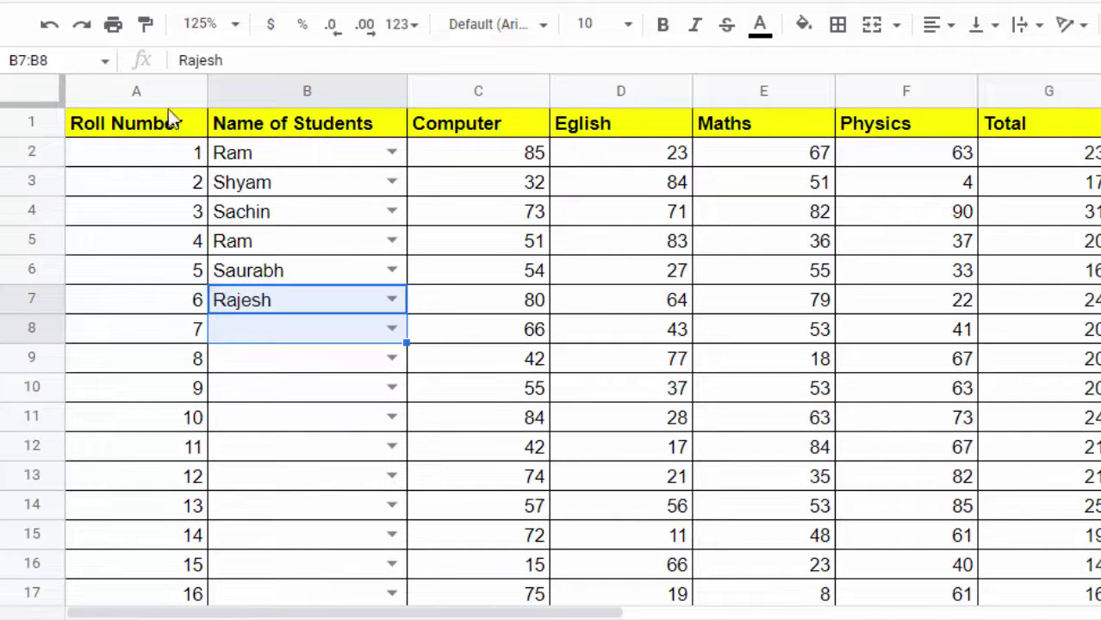
left_click_drag(143, 123, 350, 298)
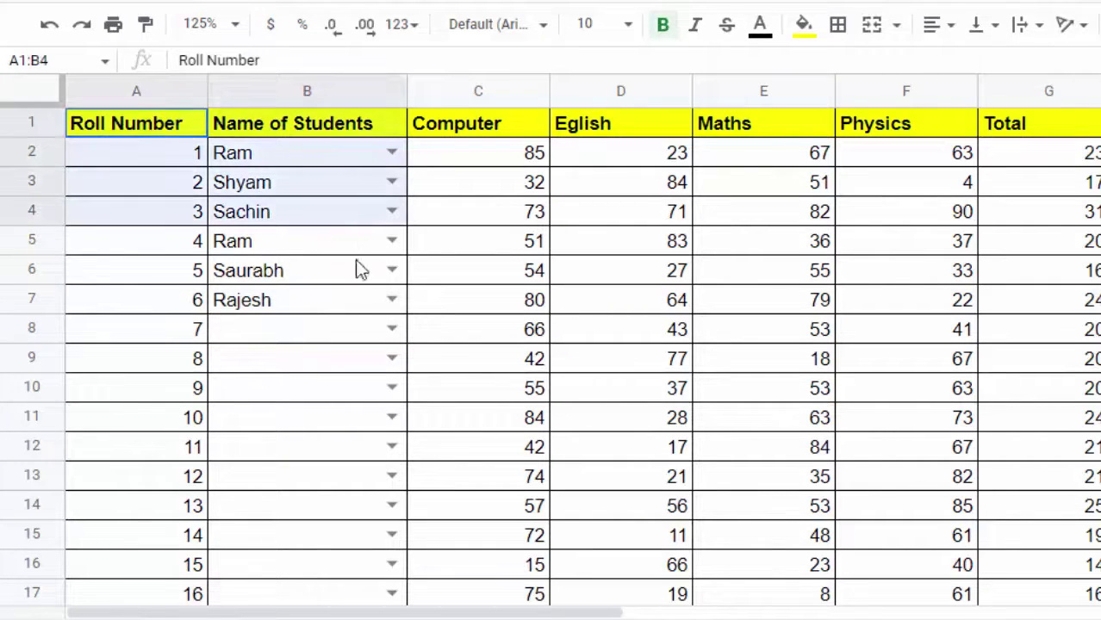
Select the student-name range B2:B39 and open the Data menu.
left_click(330, 155)
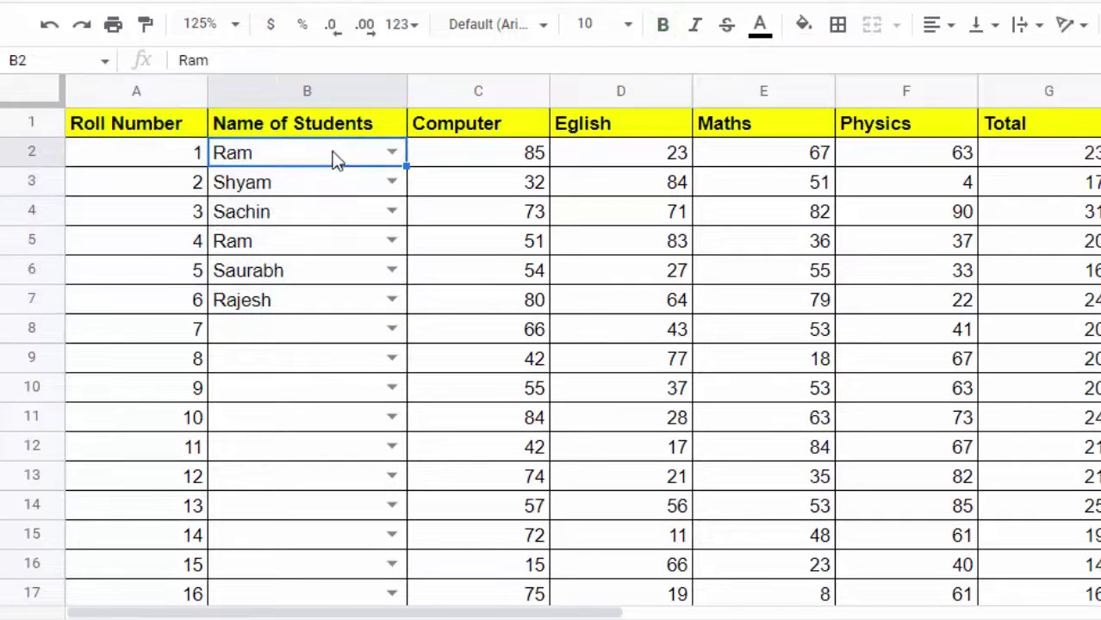
left_click_drag(325, 214, 278, 615)
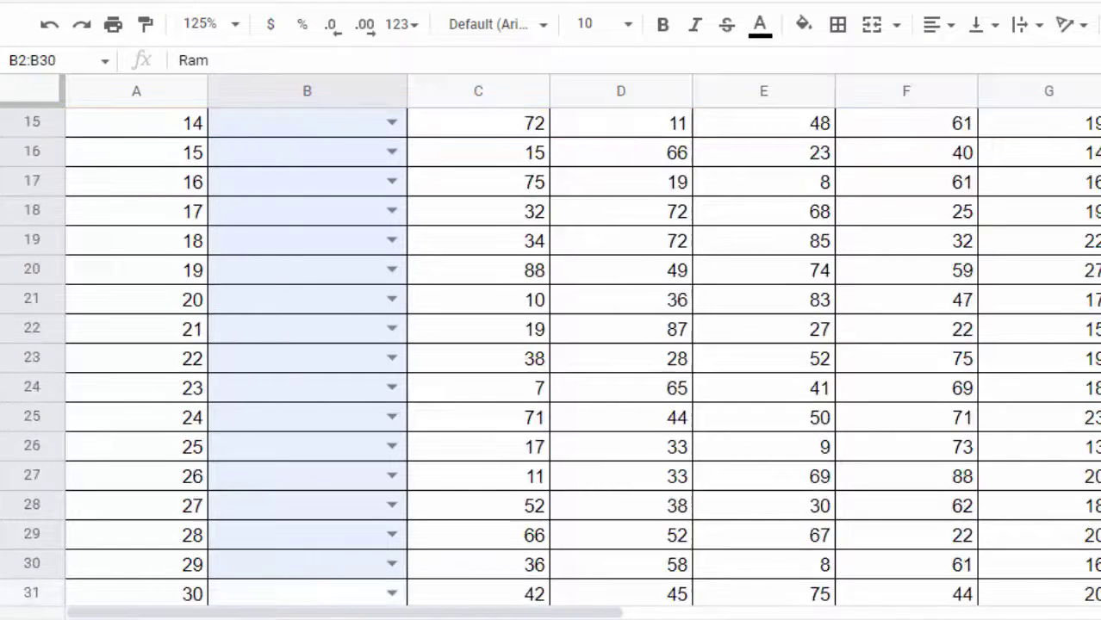
left_click_drag(278, 615, 327, 556)
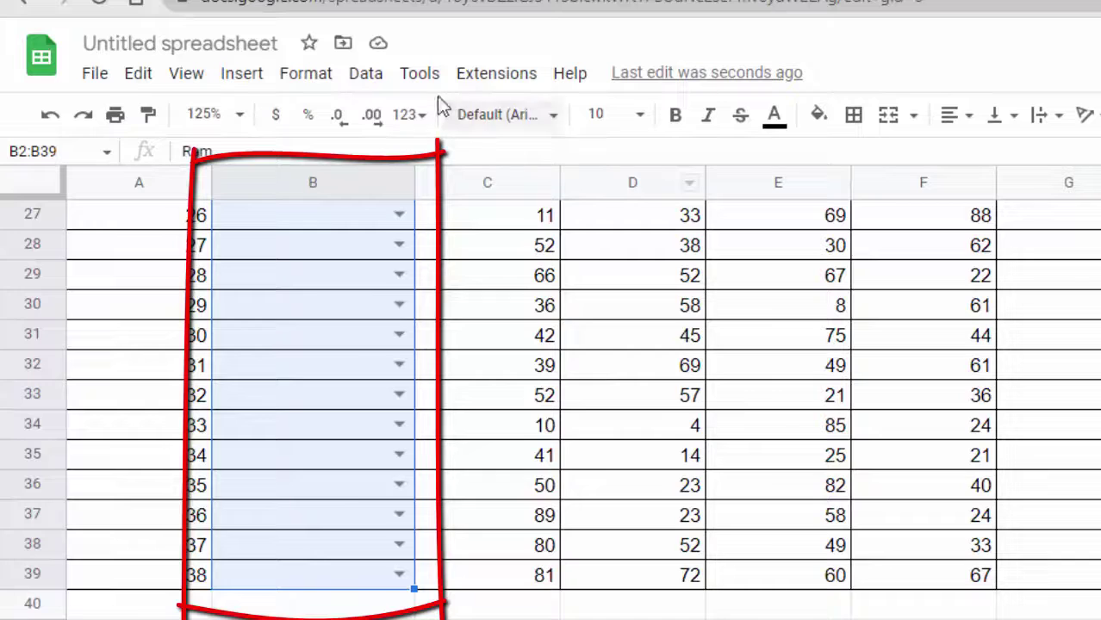
left_click(368, 73)
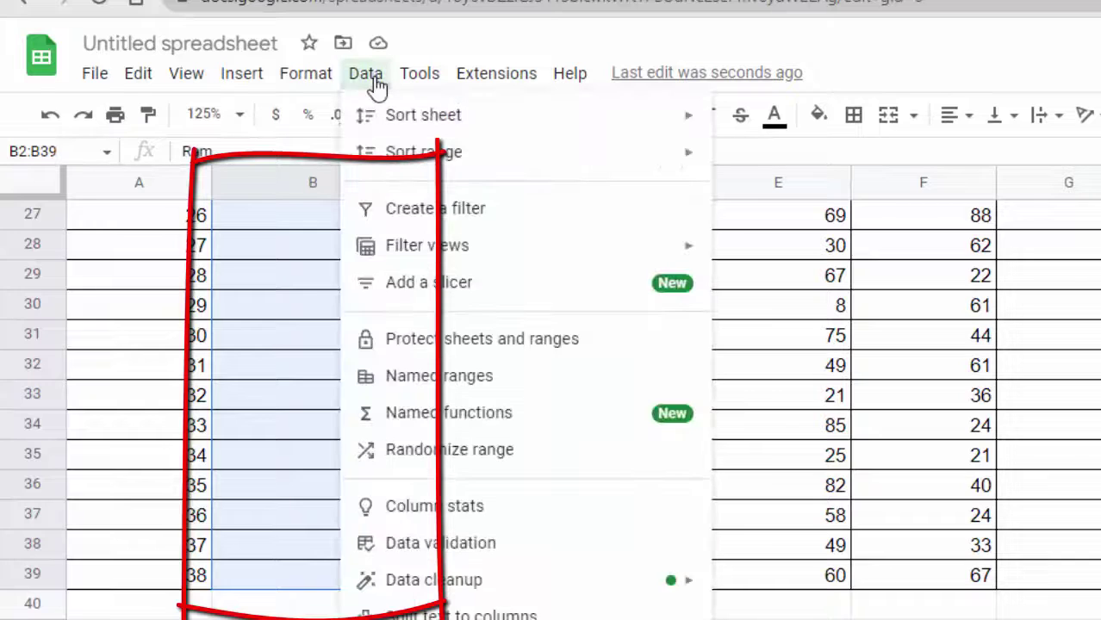
Remove the data validation rule from B2:B39, then select the names in B2:B7.
left_click(426, 545)
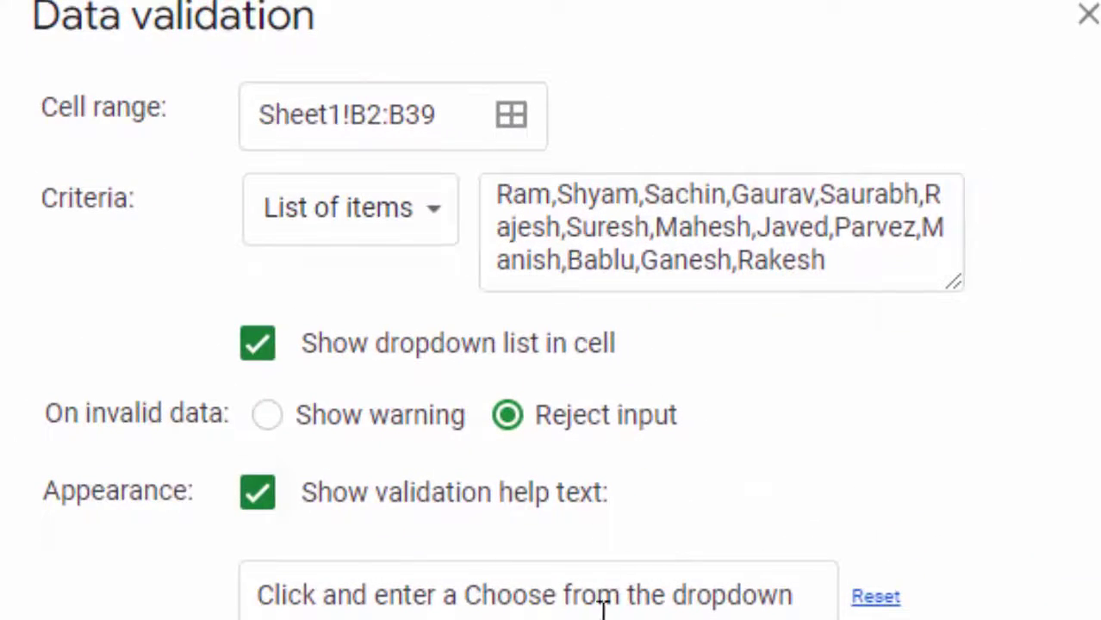
left_click(700, 584)
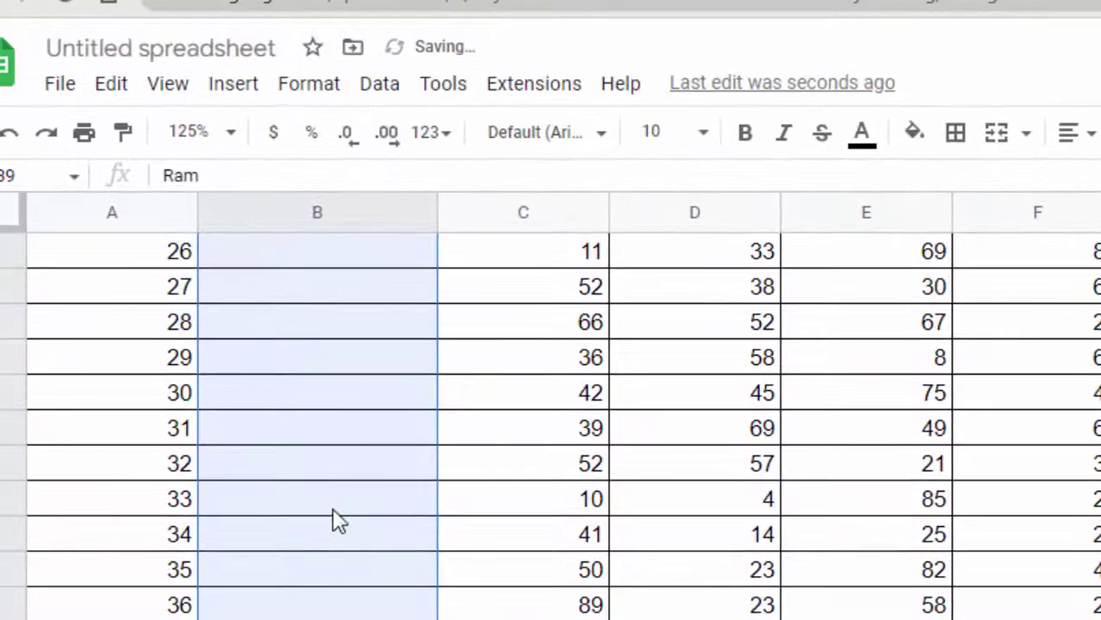
scroll(237, 456, "up", 6)
scroll(237, 457, "up", 3)
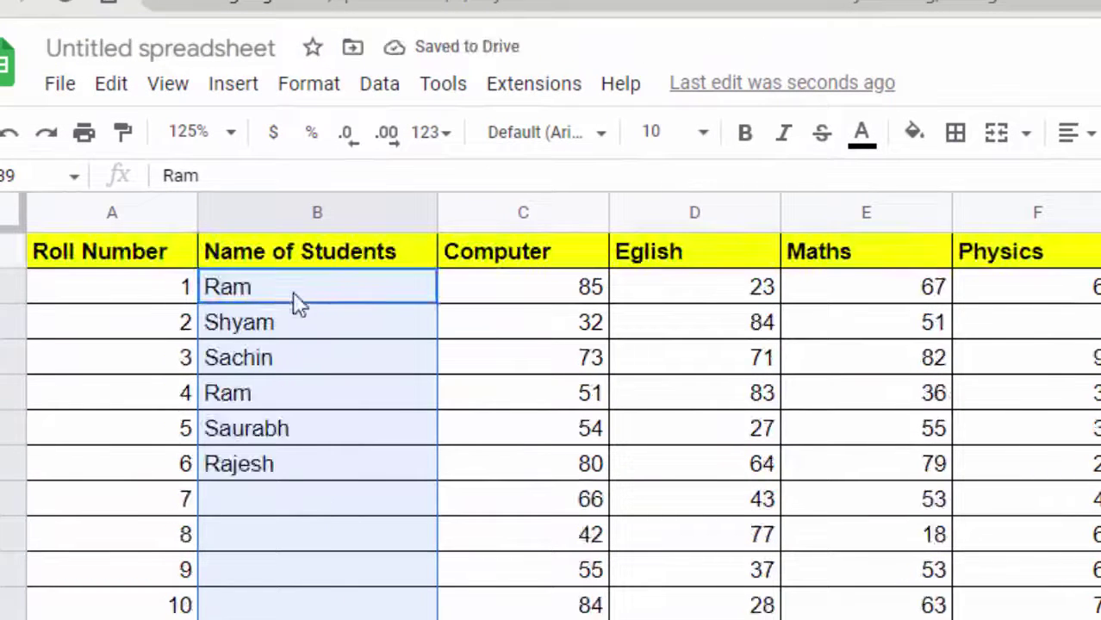
left_click(321, 305)
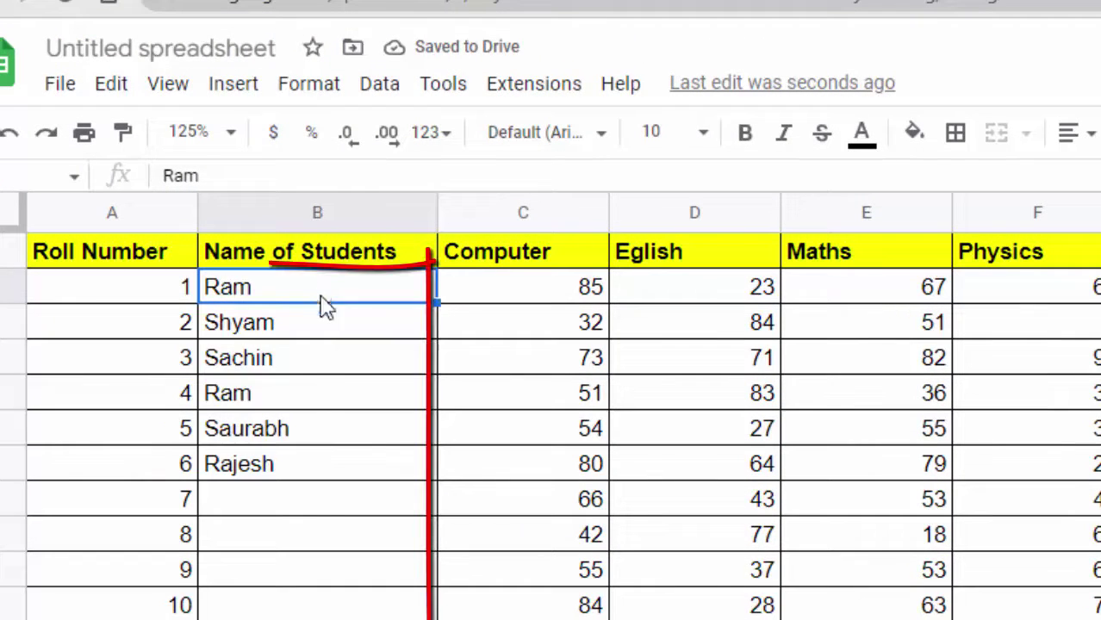
left_click_drag(326, 306, 312, 472)
Delete the names in B2:B7 and reselect the whole name range B2:B39.
key("Delete")
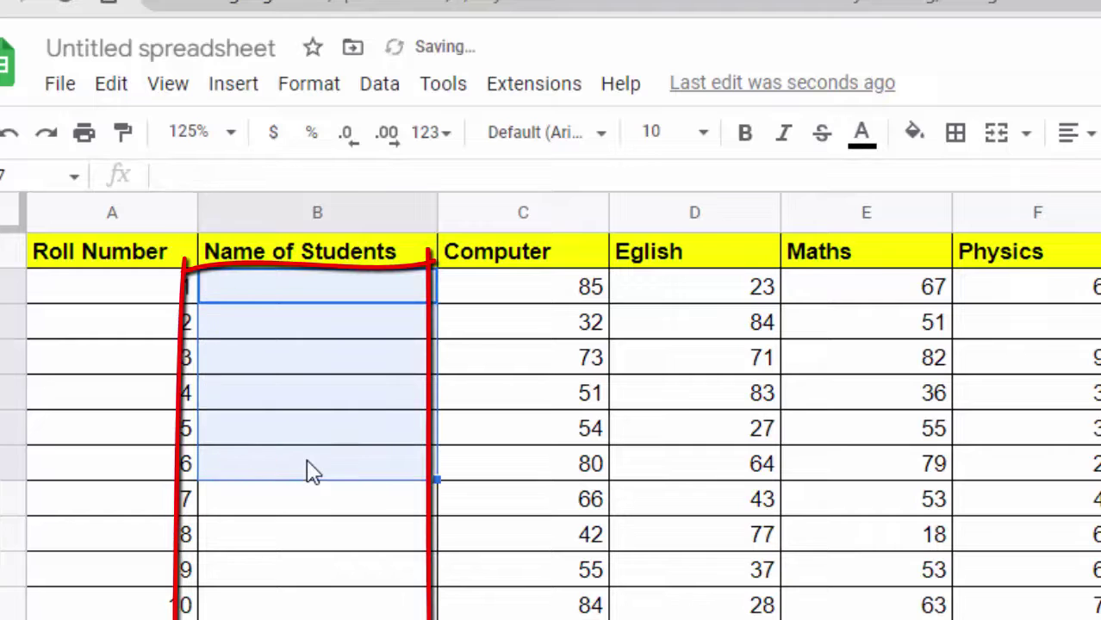
left_click(345, 296)
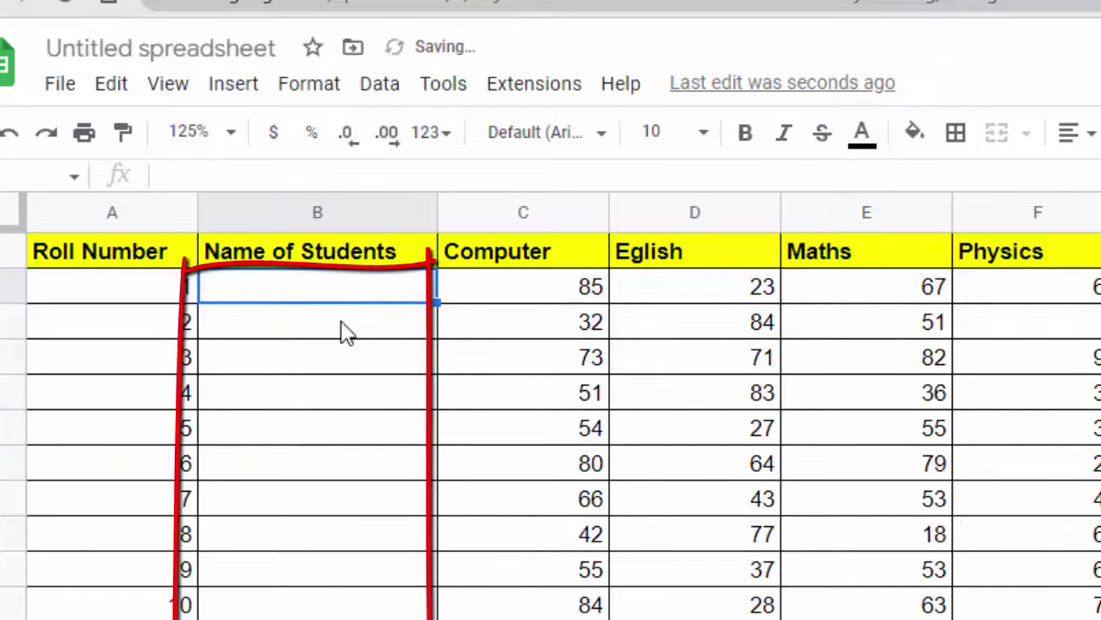
mouse_move(344, 295)
left_mouse_down()
mouse_move(345, 616)
mouse_move(112, 211)
mouse_move(243, 214)
left_mouse_up()
scroll(263, 290, "up", 5)
scroll(237, 608, "up", 1)
left_click_drag(262, 291, 237, 616)
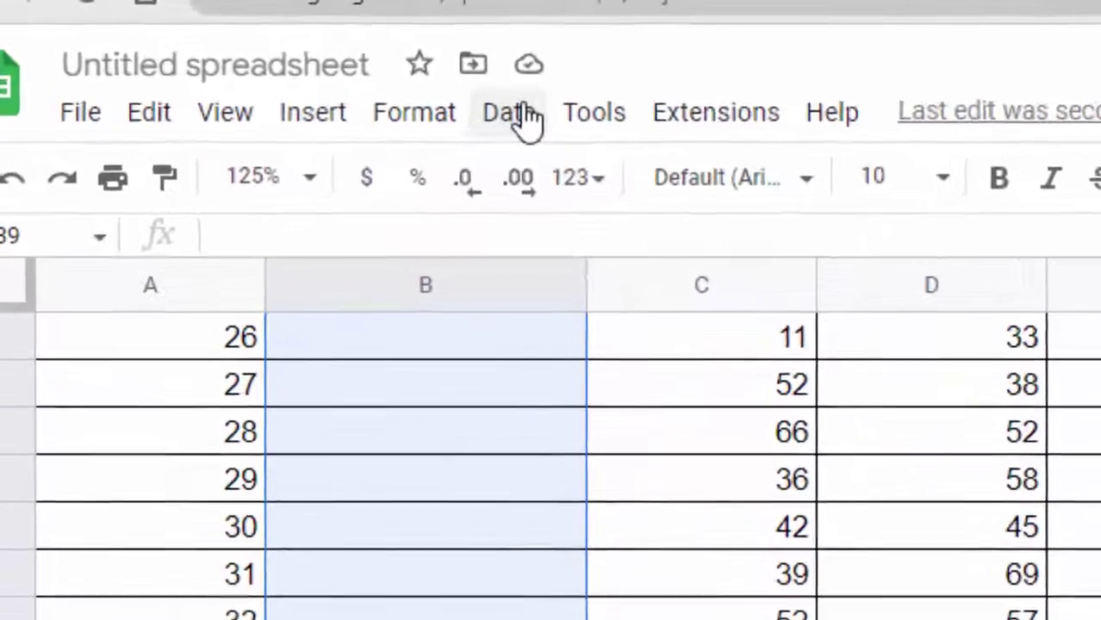
Create a List of items validation for B2:B39, entering Ram, Gaurav, Heena, Javed, Durgesh, Rajesh, Su...
left_click(328, 73)
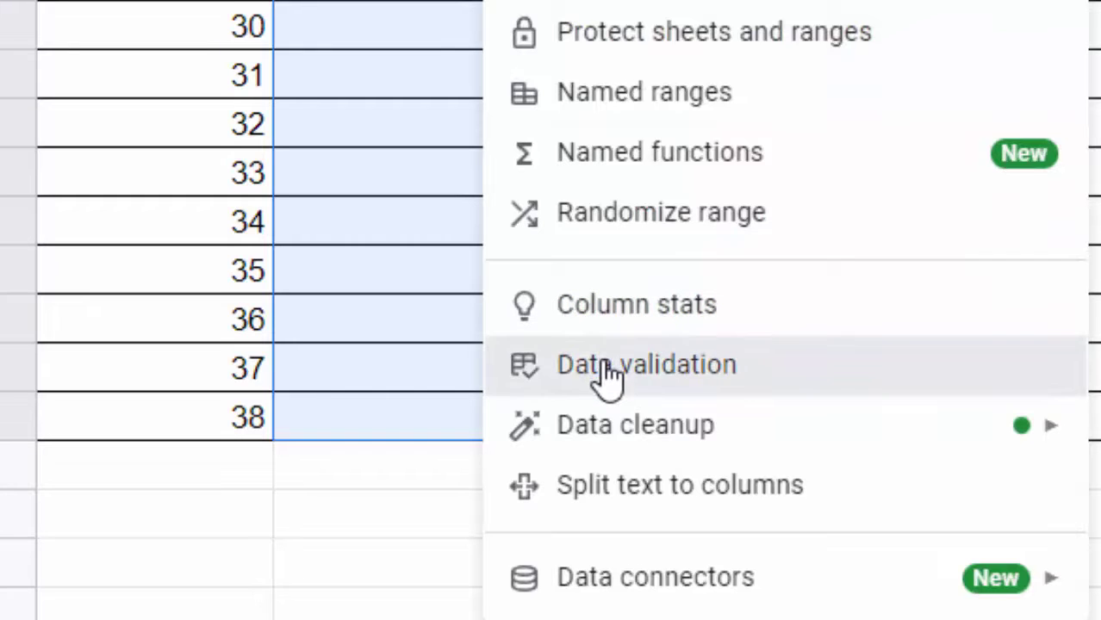
left_click(607, 371)
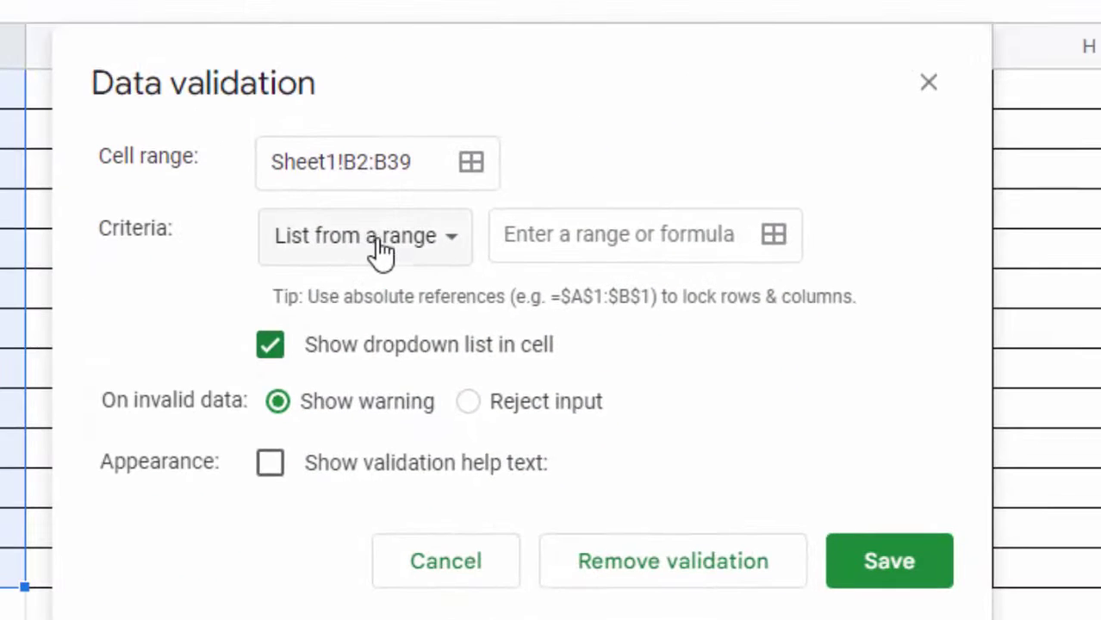
left_click(380, 250)
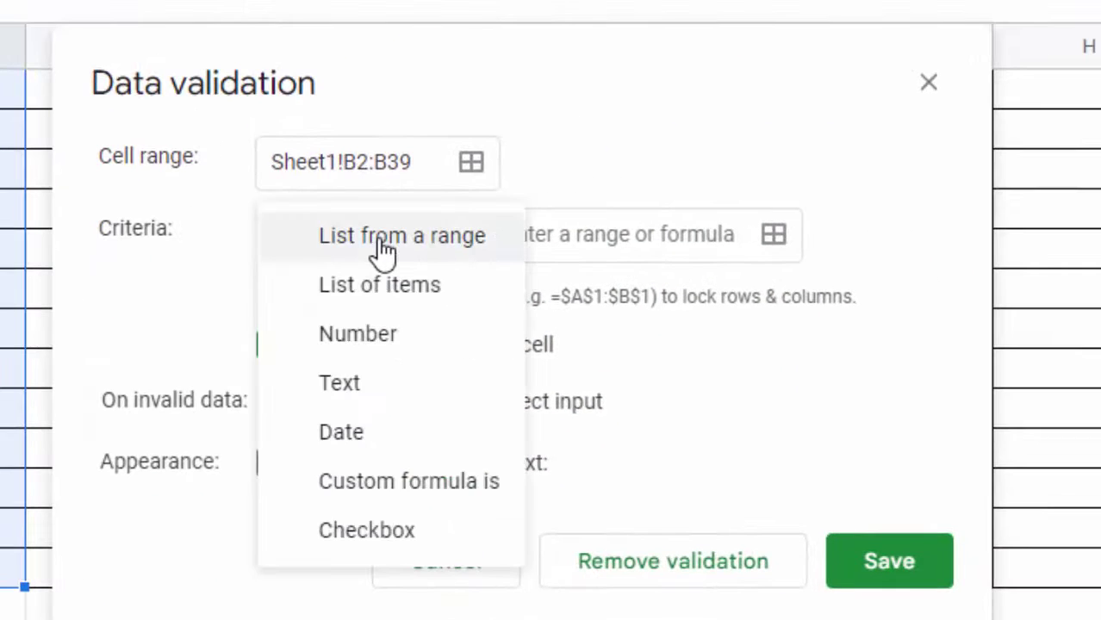
left_click(389, 309)
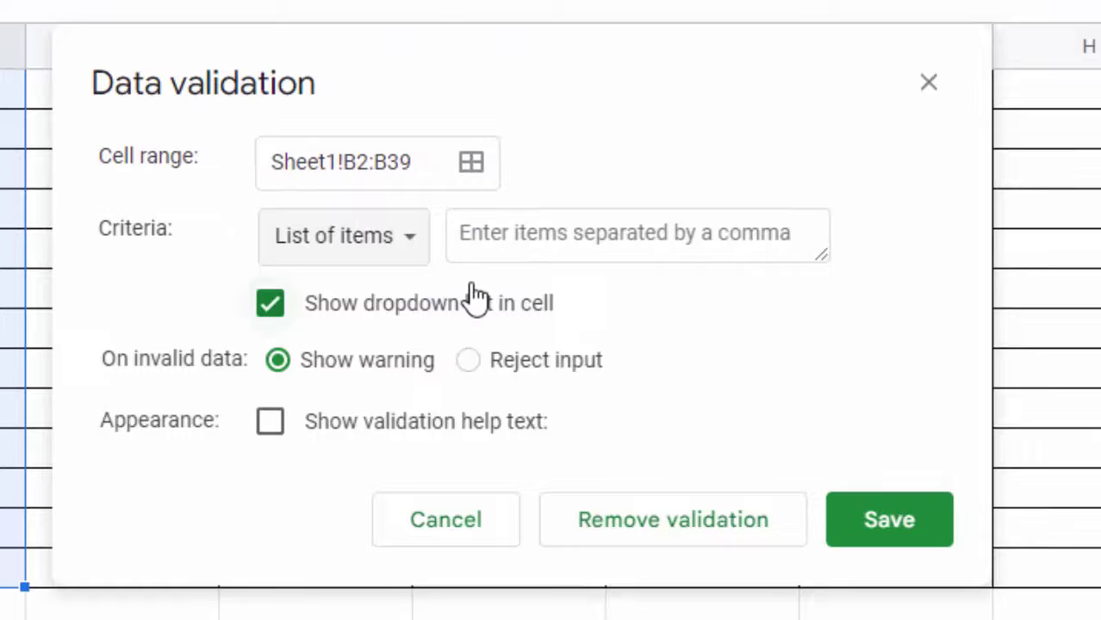
left_click(509, 245)
type("R")
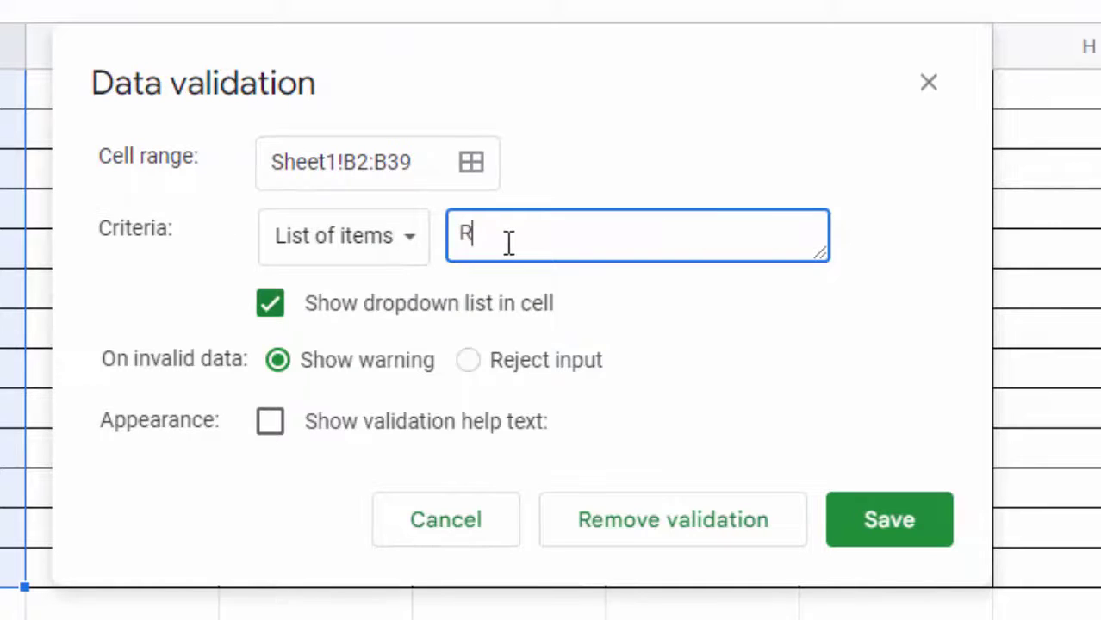
type("am")
type(",Gaurav,H")
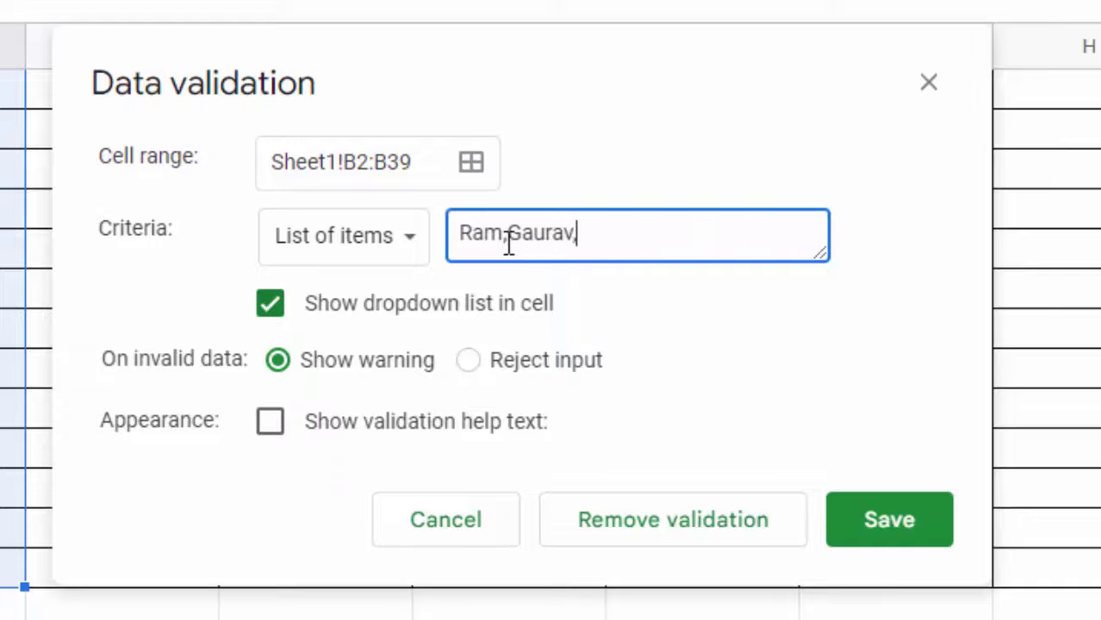
type("eena,")
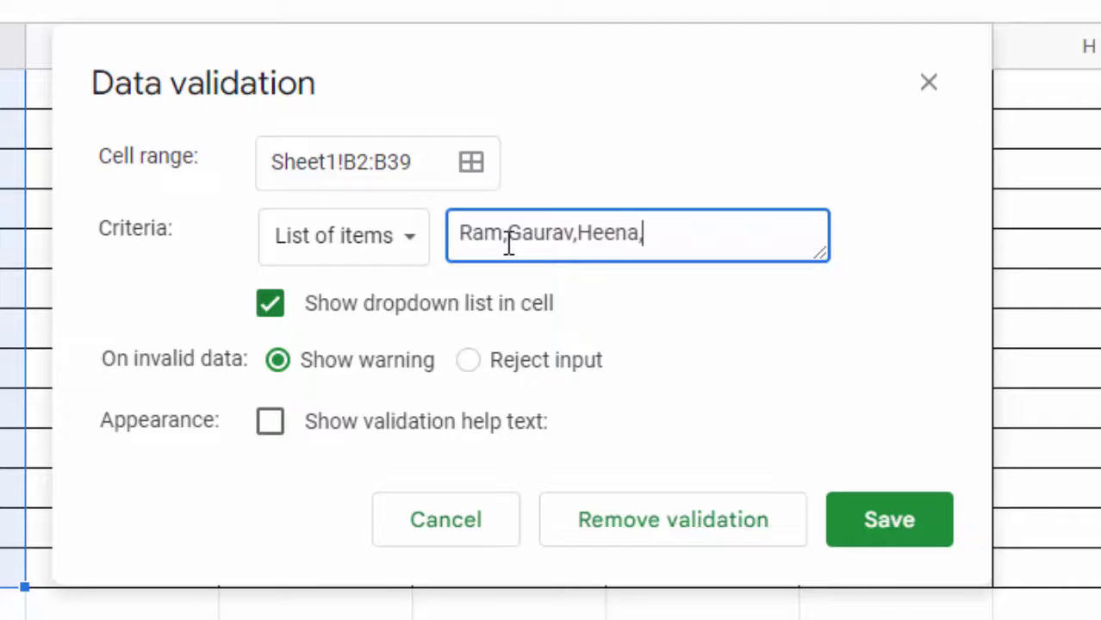
type("Javed")
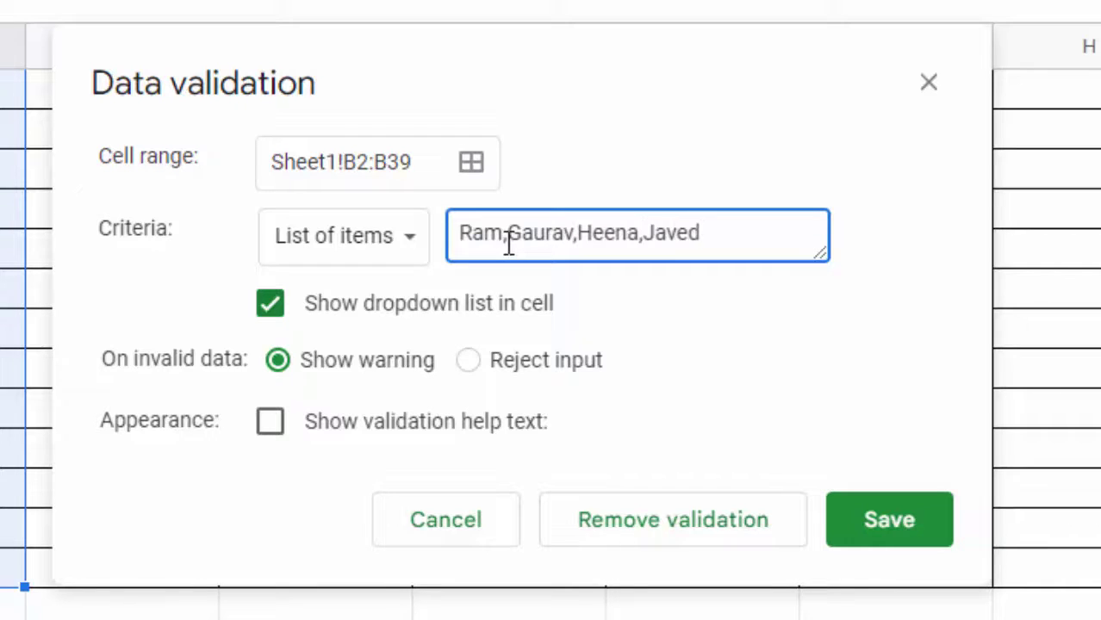
type(",Durg")
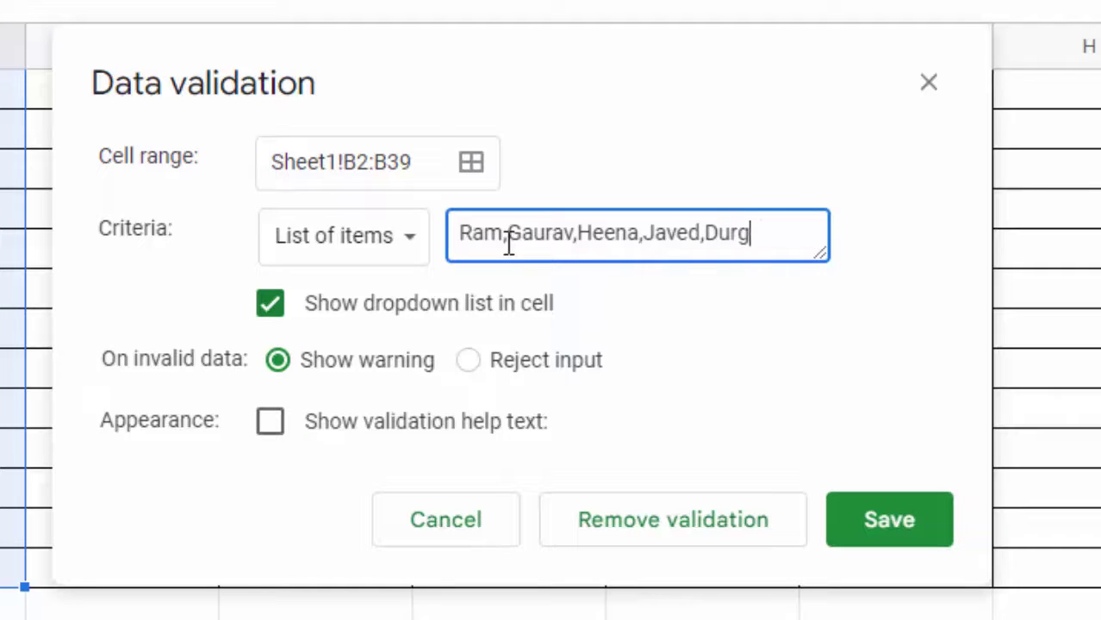
type("esh,")
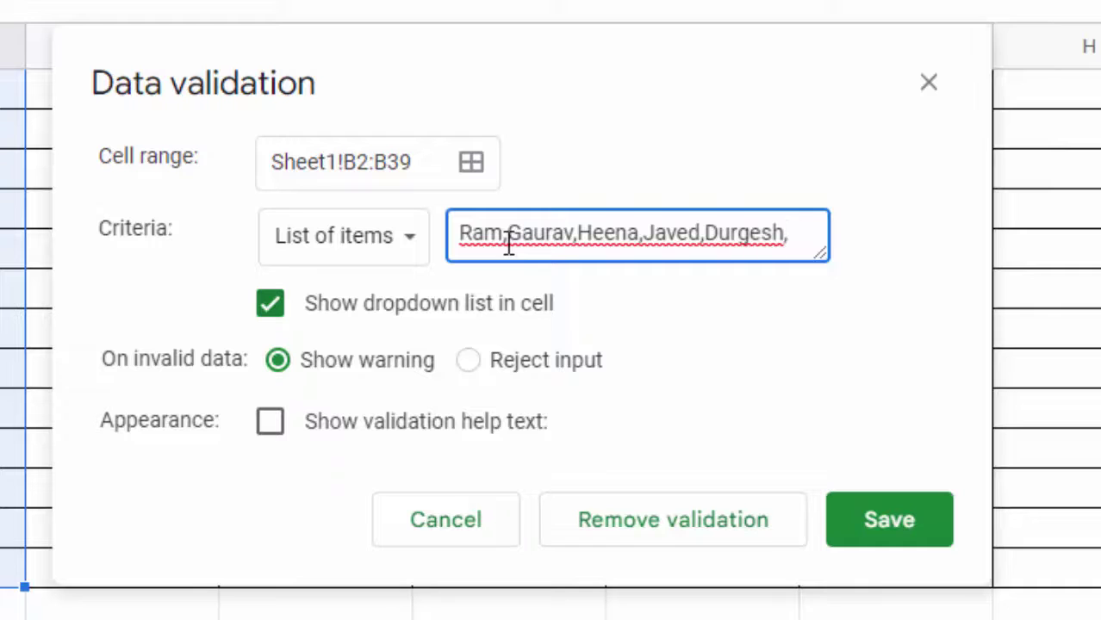
type("Rajesh")
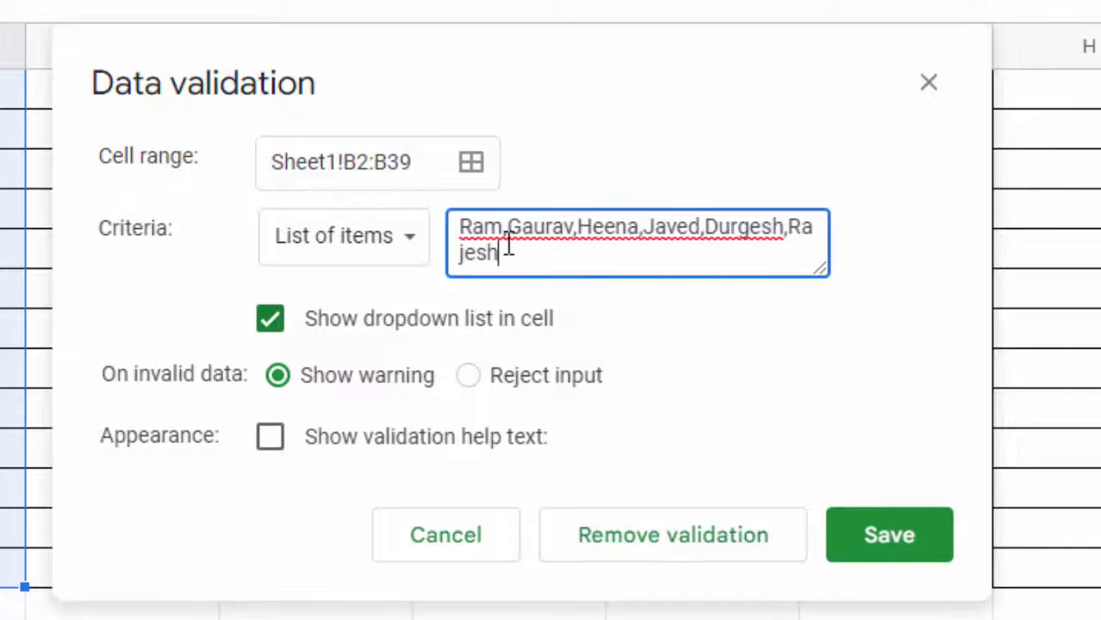
type(",Suresh")
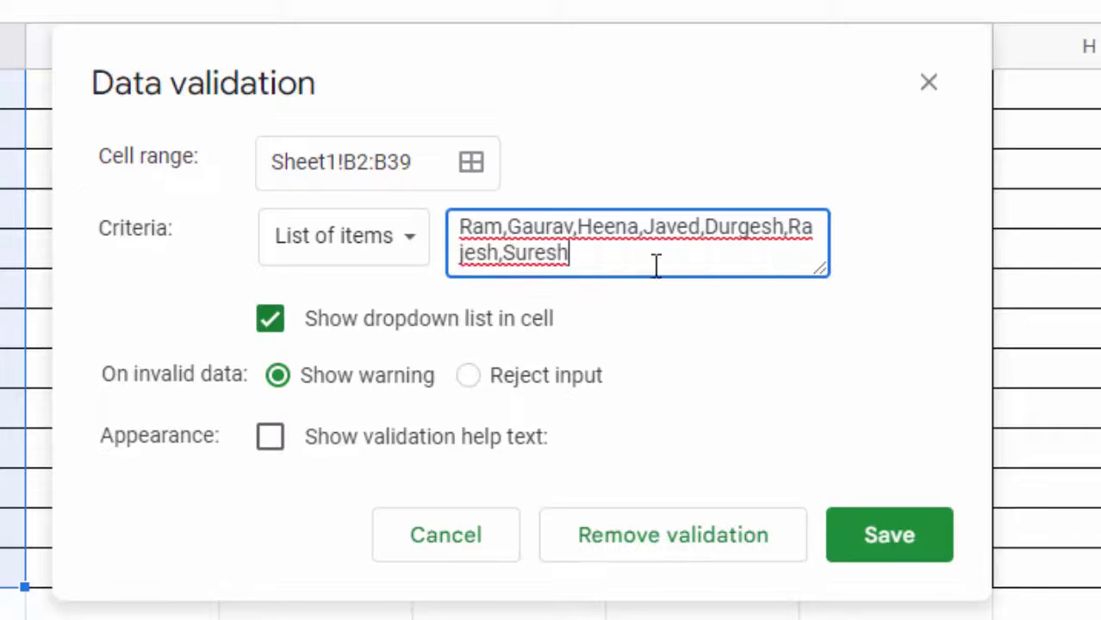
Save the name list rule, then set it to reject invalid input and show help text.
left_click(887, 535)
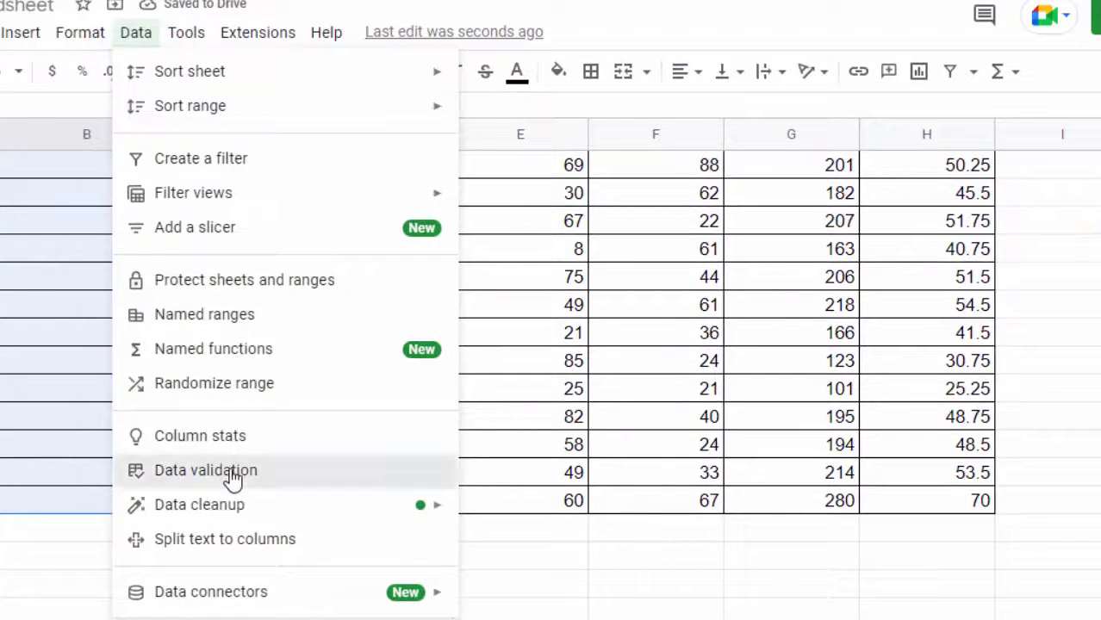
left_click(233, 479)
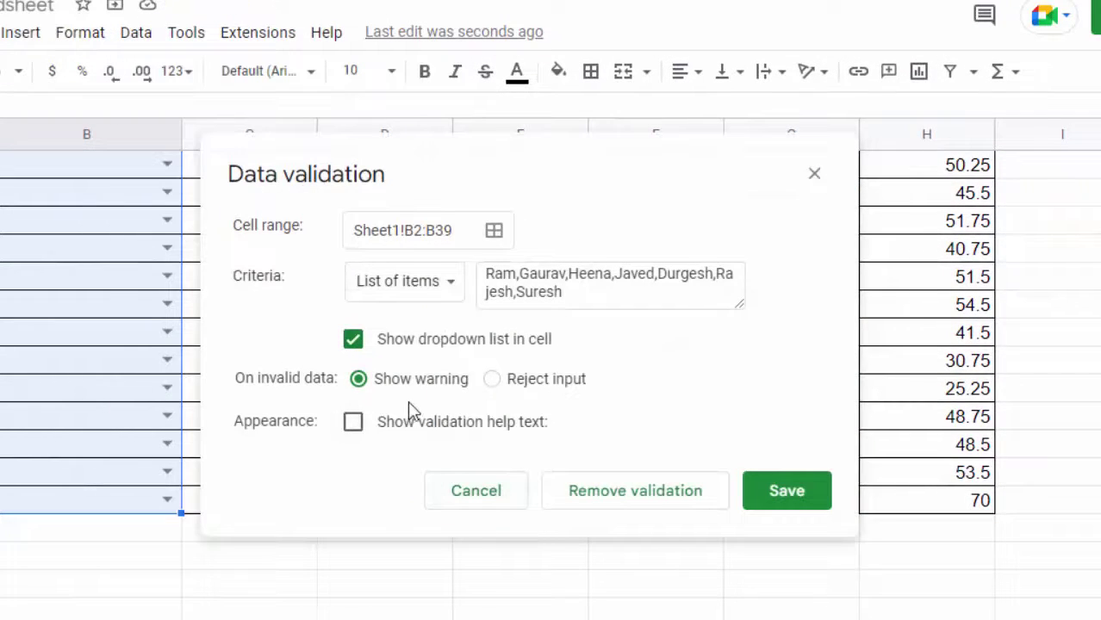
left_click(492, 382)
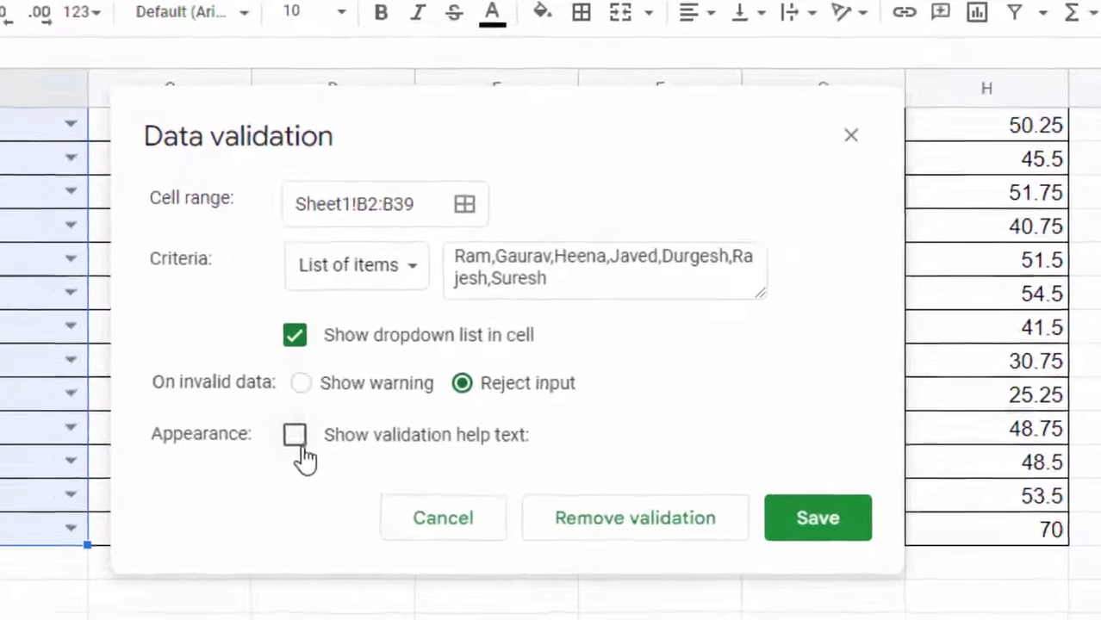
left_click(354, 421)
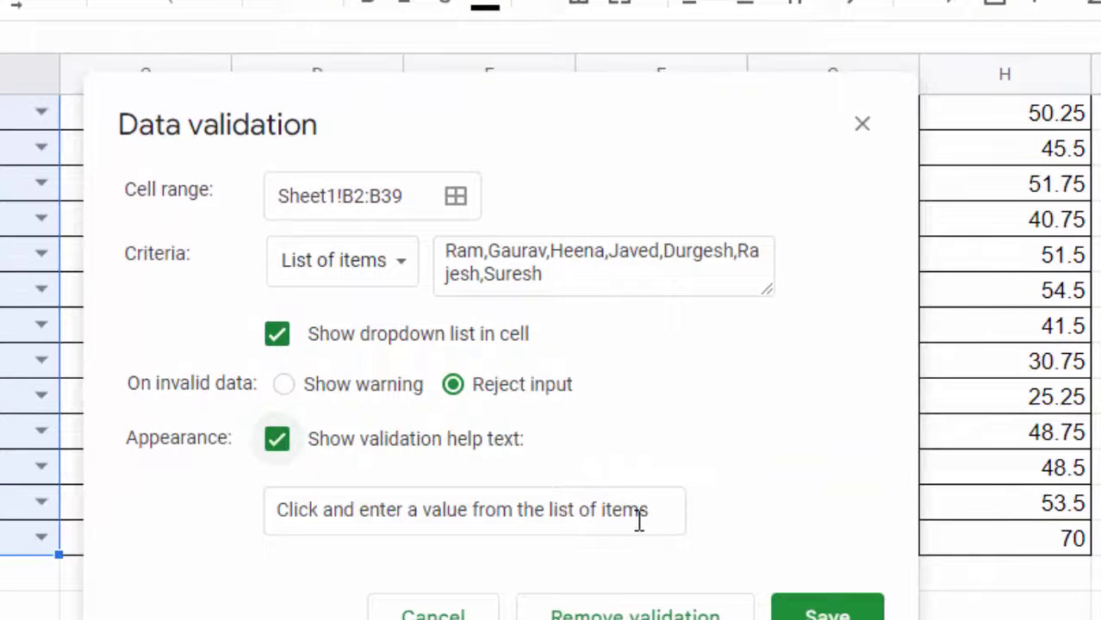
Replace the default help text with 'Choose only from drop down'.
left_click(666, 512)
left_click_drag(649, 509, 173, 488)
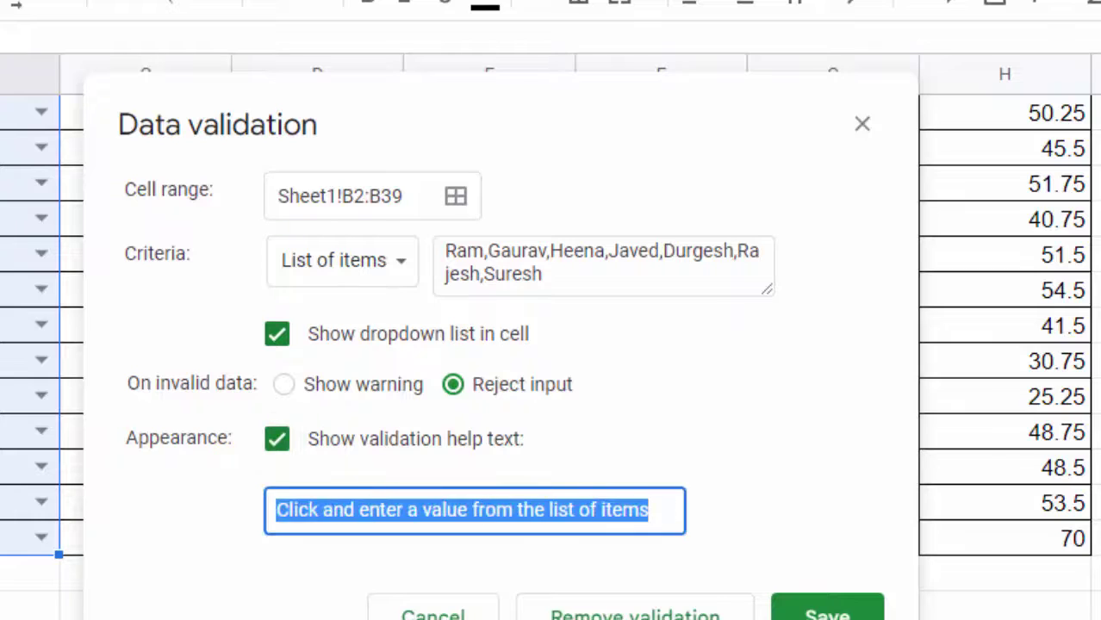
key("BackSpace")
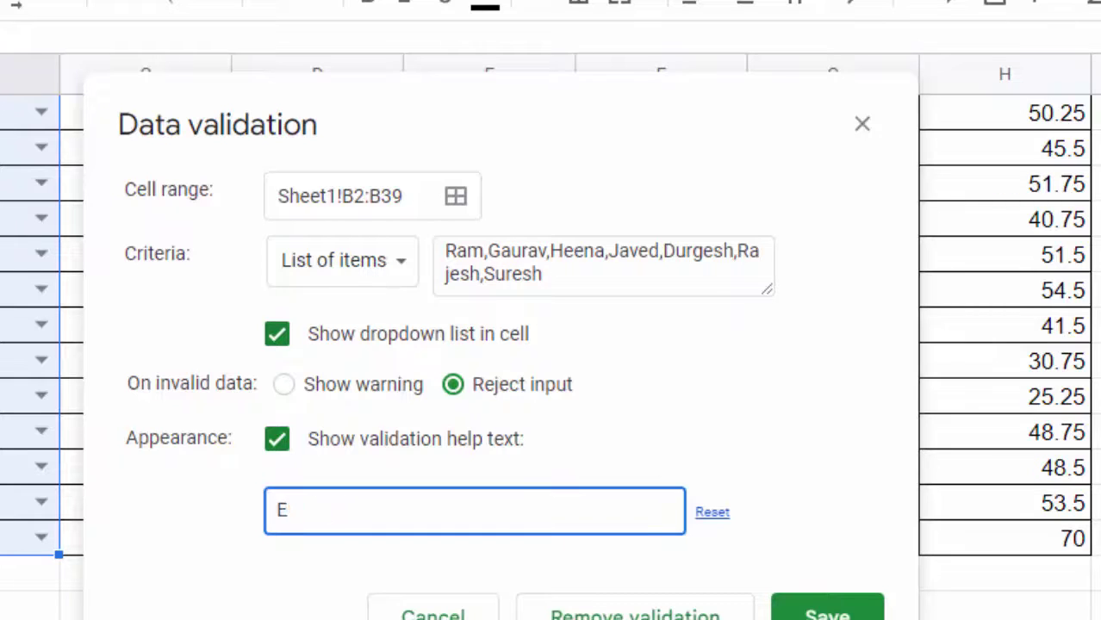
type("Choose only")
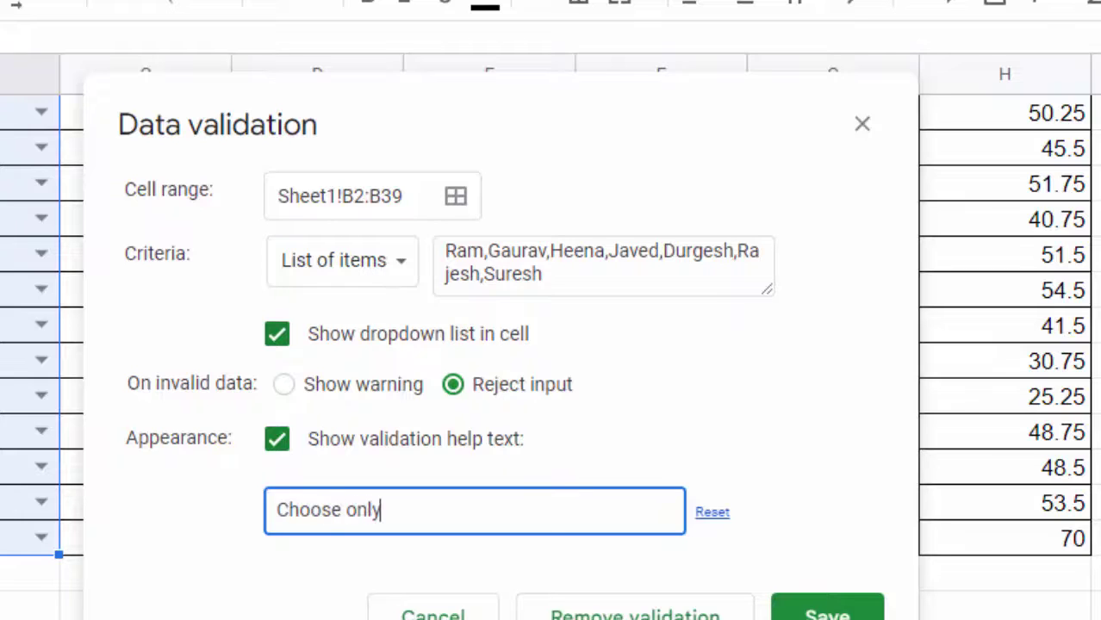
type("m do")
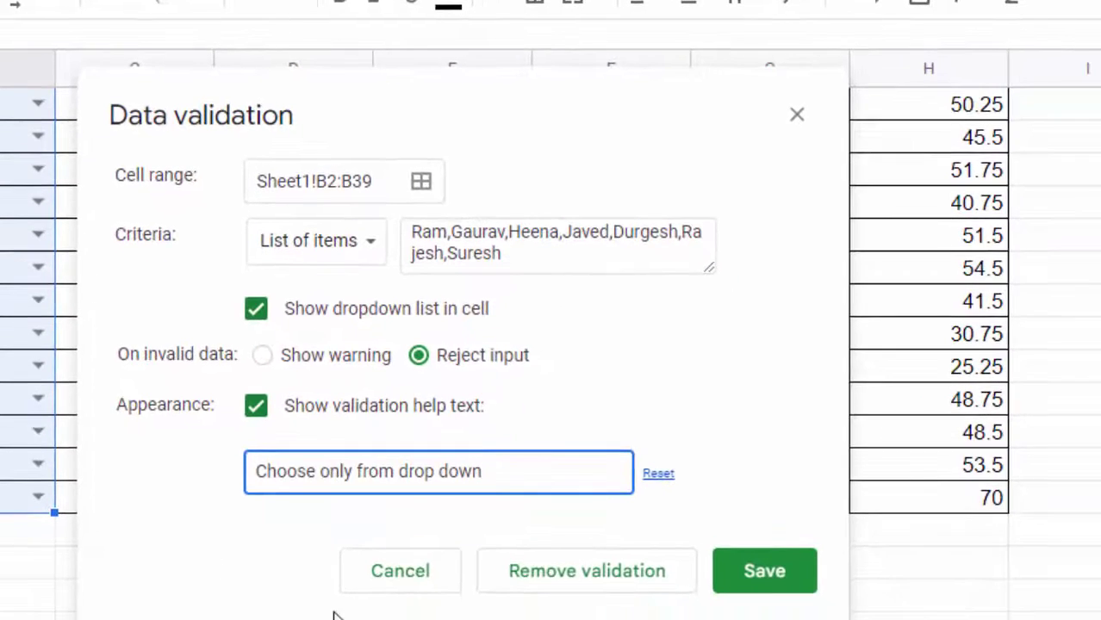
Save the validation rule and pick Ram from the first student's name dropdown.
left_click(773, 576)
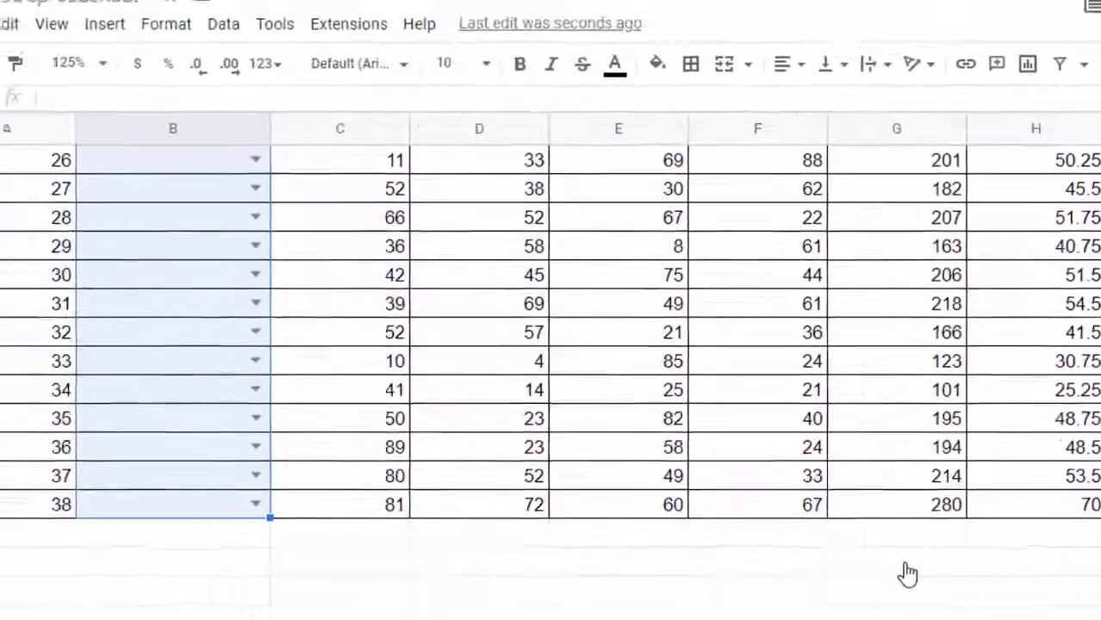
scroll(256, 375, "up", 3)
scroll(369, 368, "up", 5)
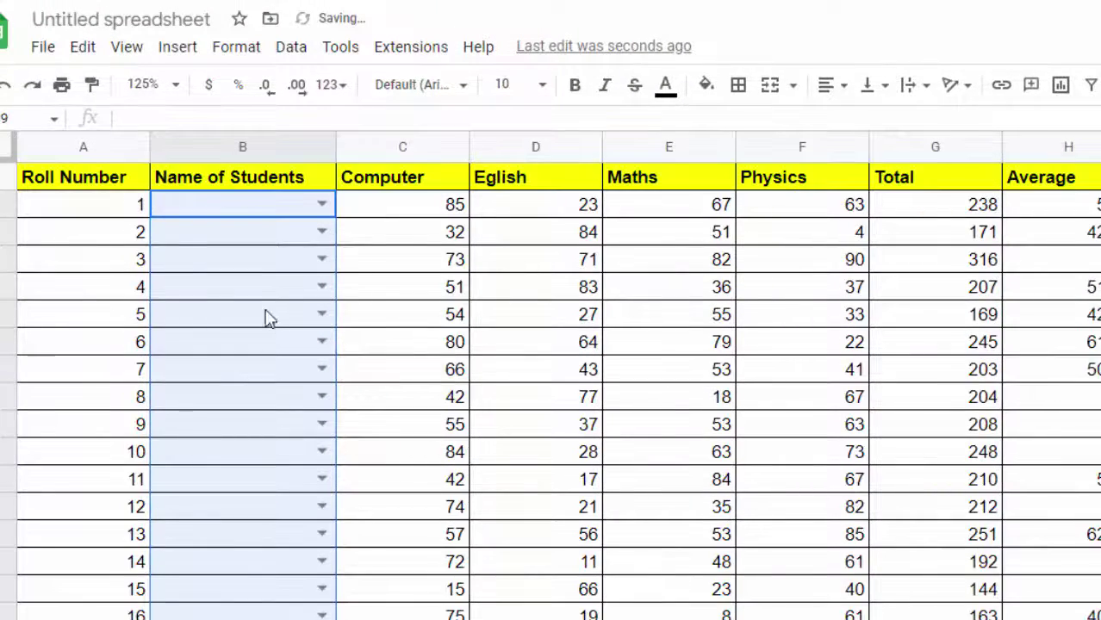
left_click(281, 211)
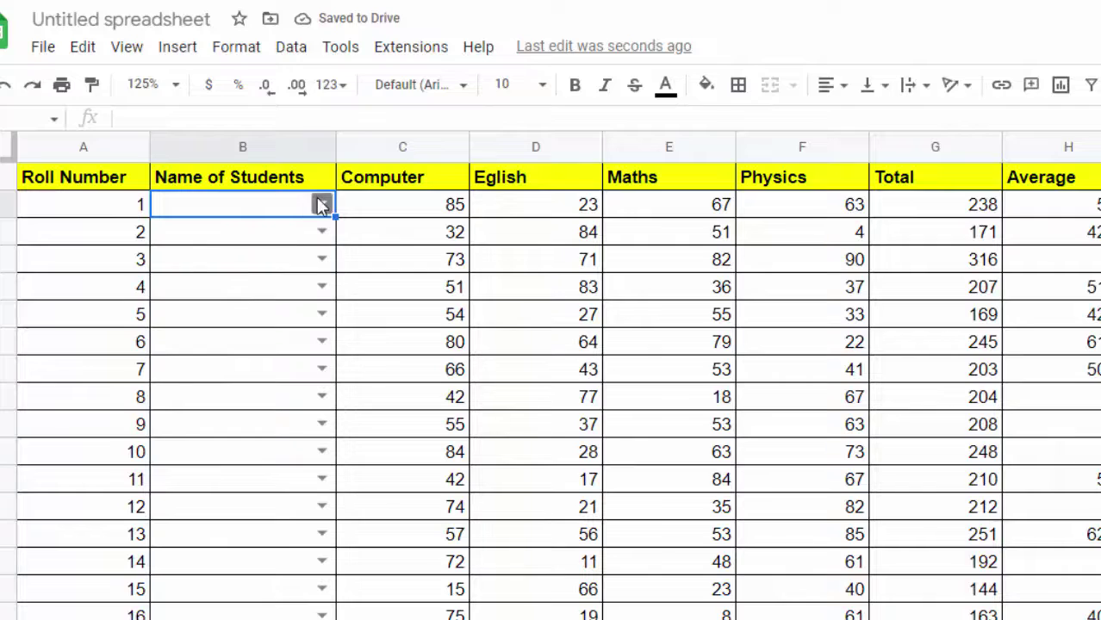
left_click(317, 200)
left_click(207, 233)
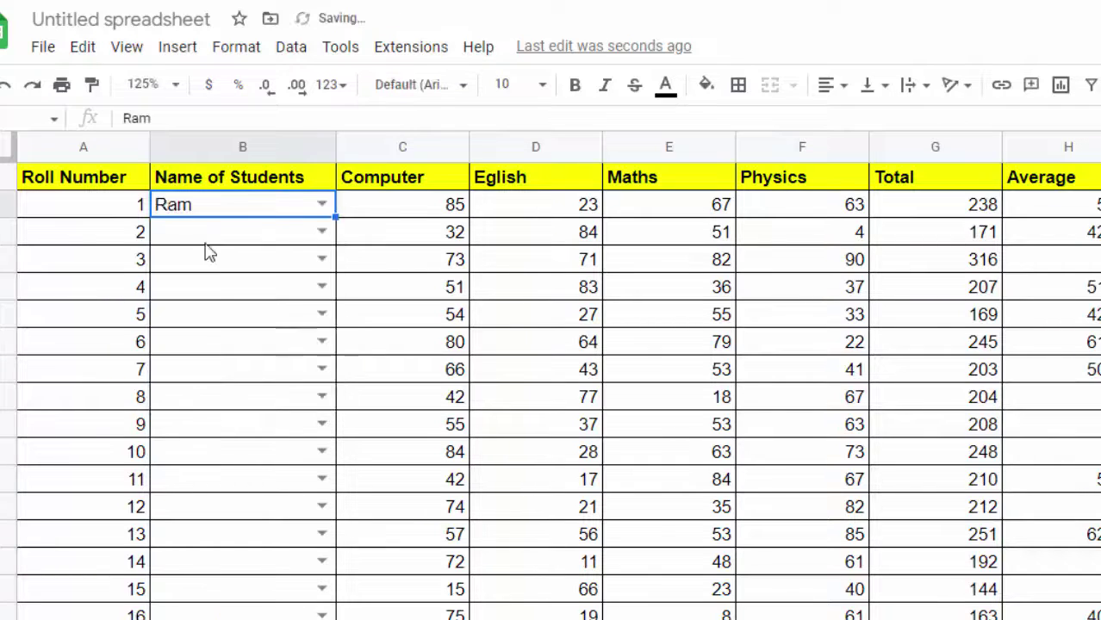
Type Ram for the second student, confirm 'Rinku' is rejected, and dismiss the warning.
left_click(250, 233)
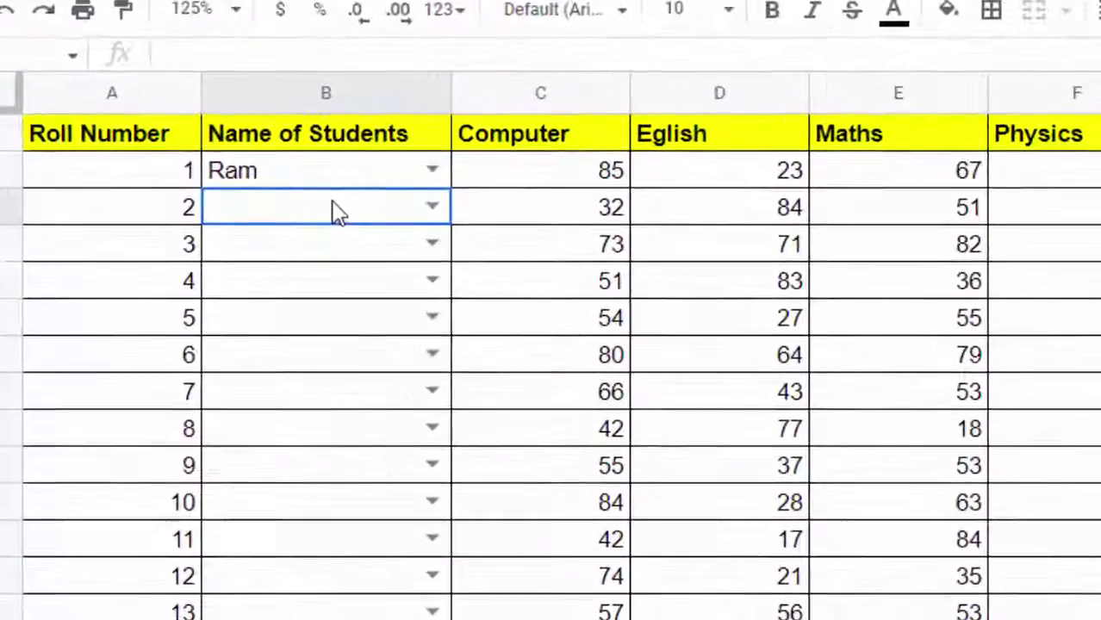
double_click(249, 230)
type("Ram")
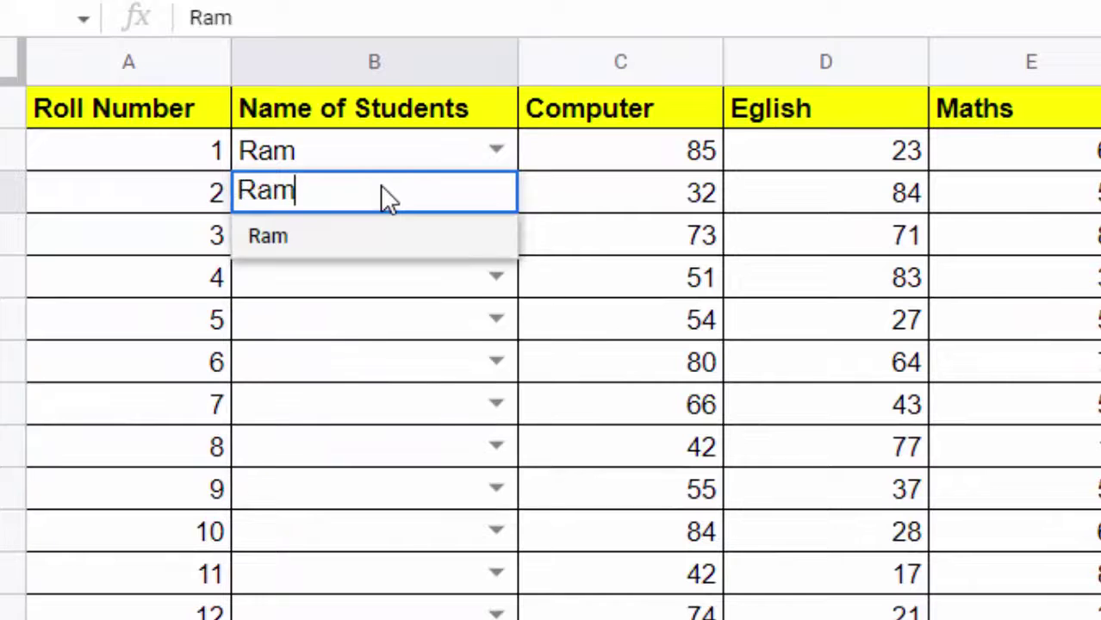
key("Return")
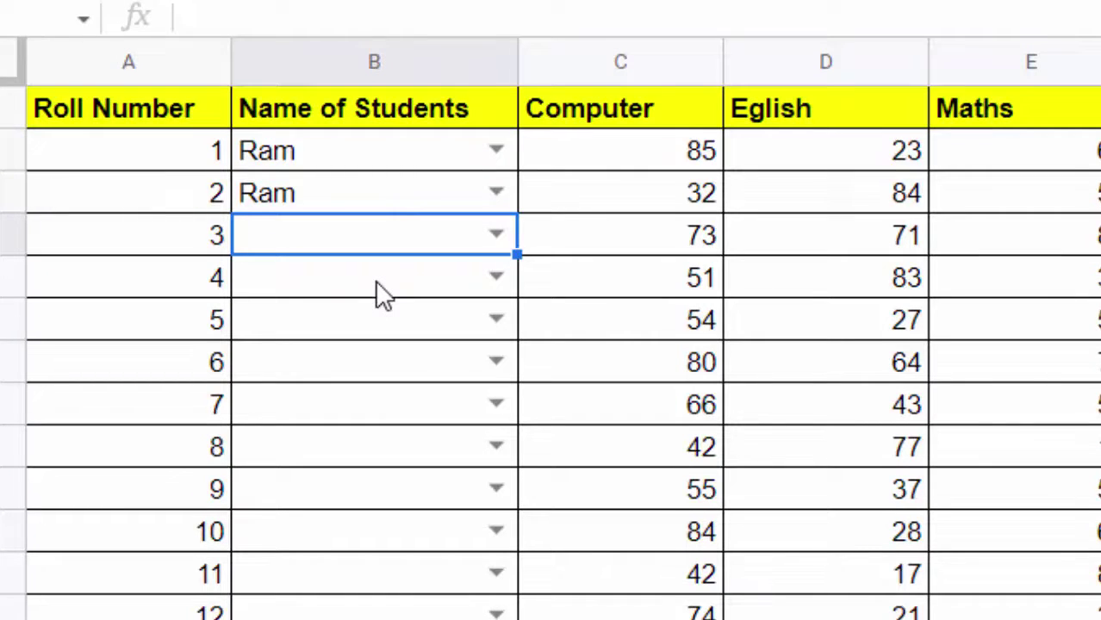
type("Rinku")
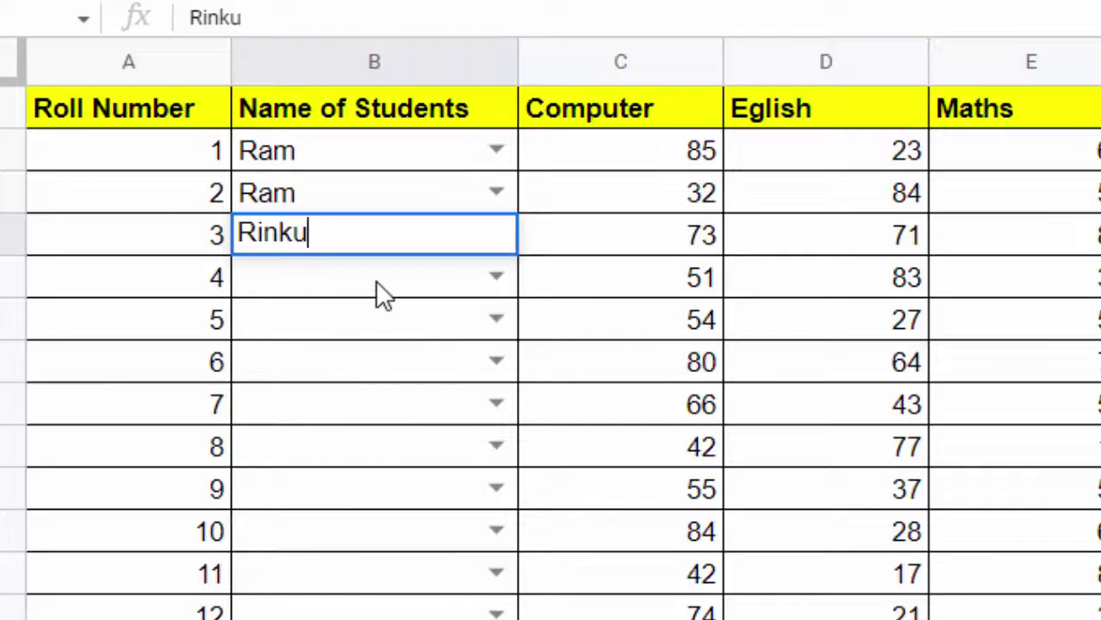
key("Return")
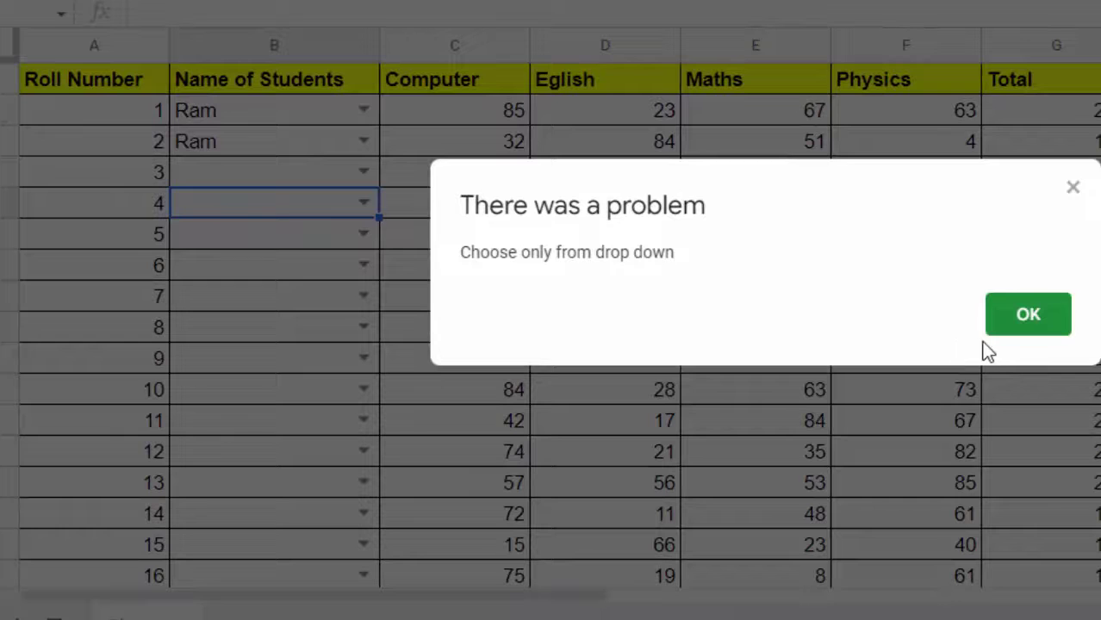
left_click(1025, 320)
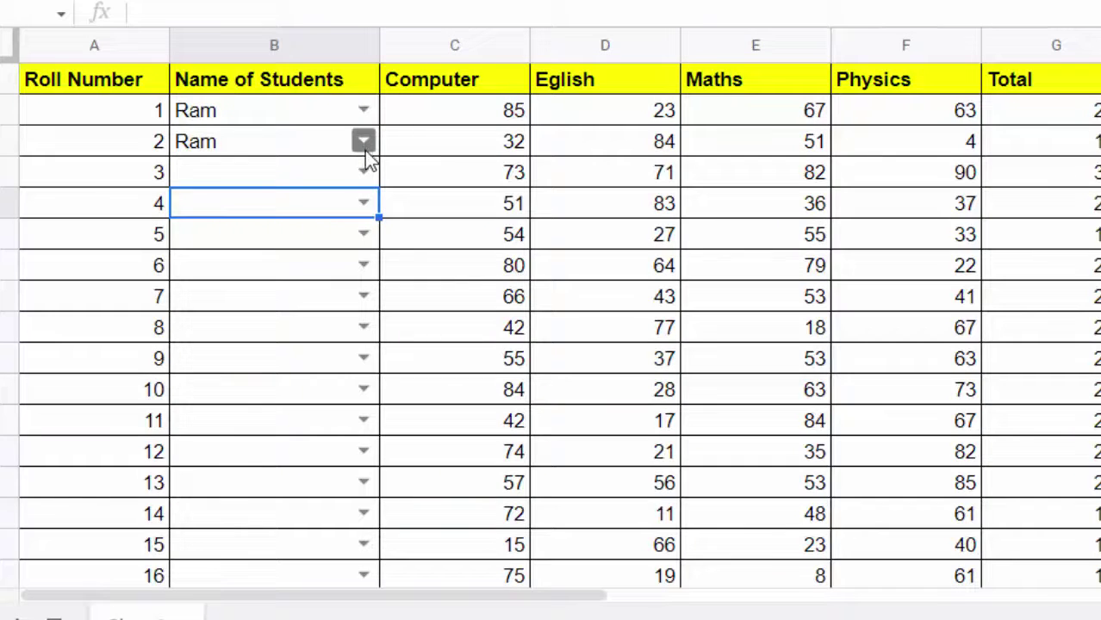